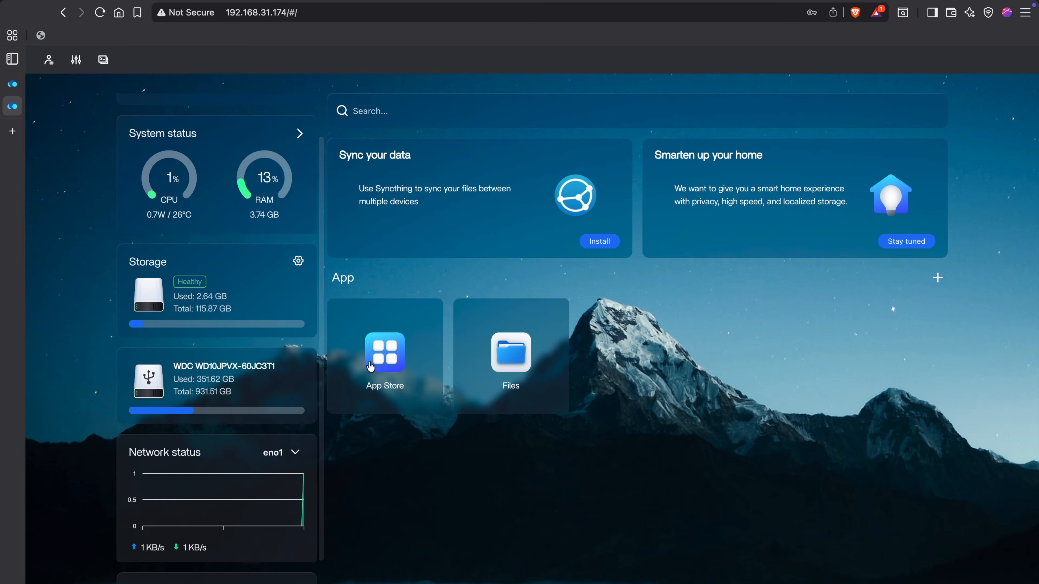
# Browse the folders on the hdd drive location in Files.
pyautogui.click(520, 360)
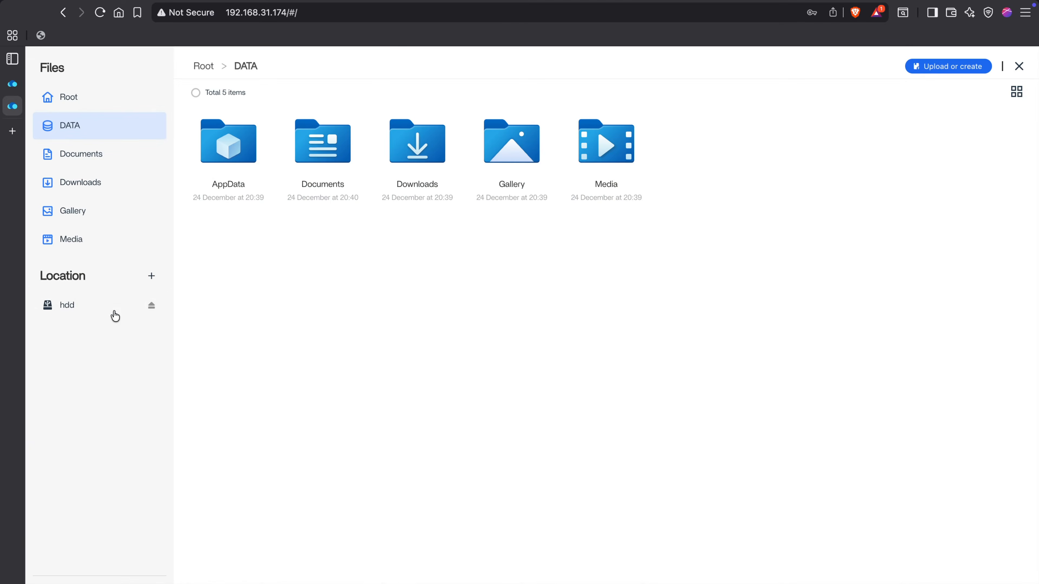
pyautogui.click(69, 311)
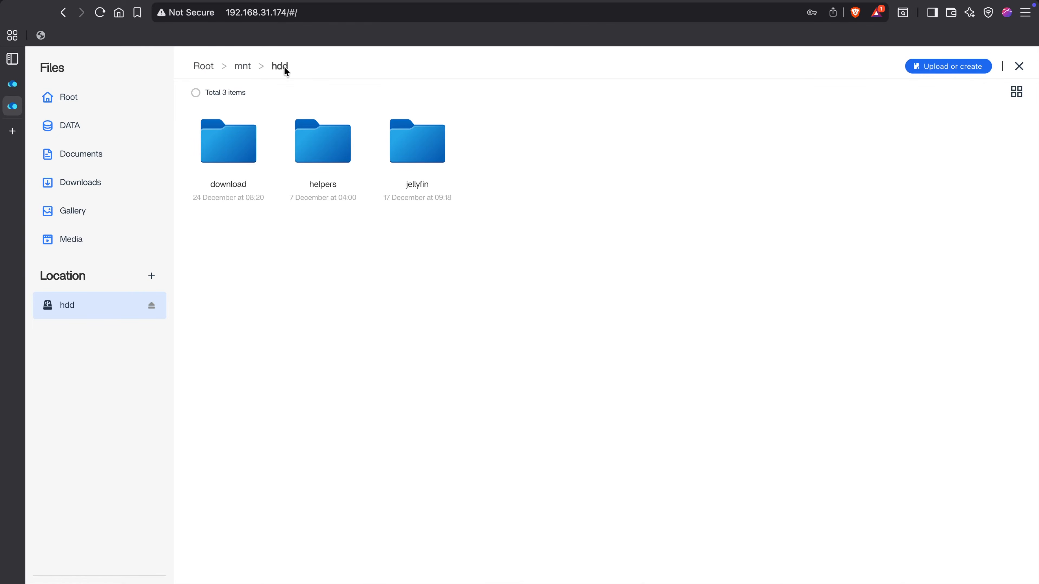
pyautogui.click(1018, 67)
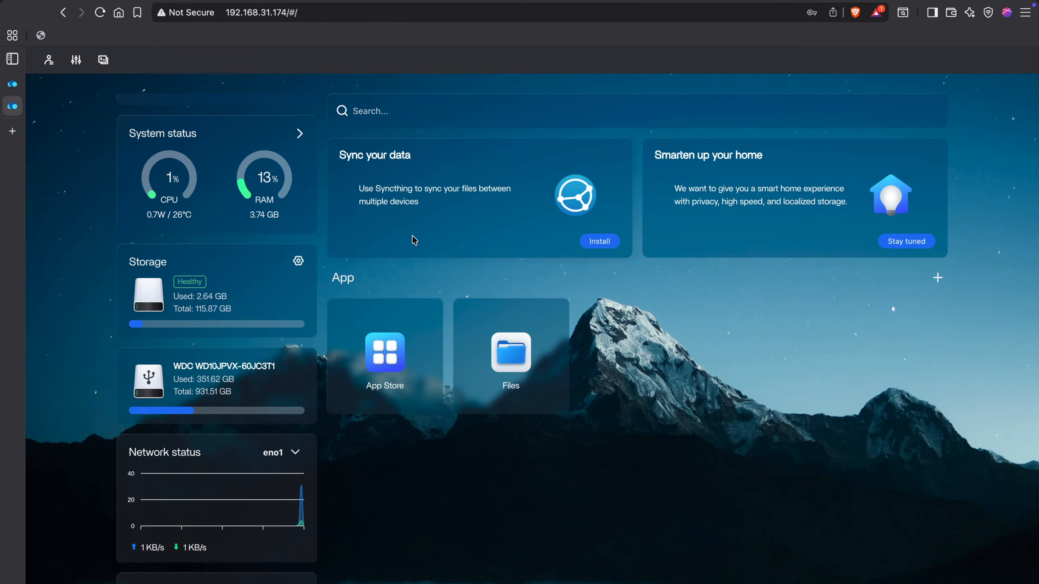
# Search the App Store for jell and install the Jellyfin app, letting installation continue in the background.
pyautogui.click(373, 358)
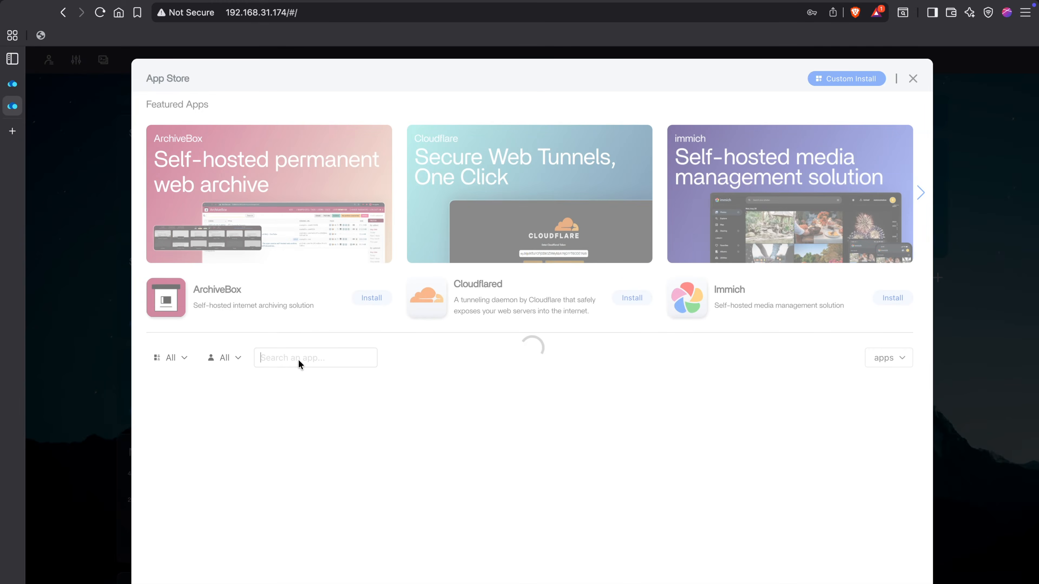
pyautogui.click(298, 361)
pyautogui.write('jell')
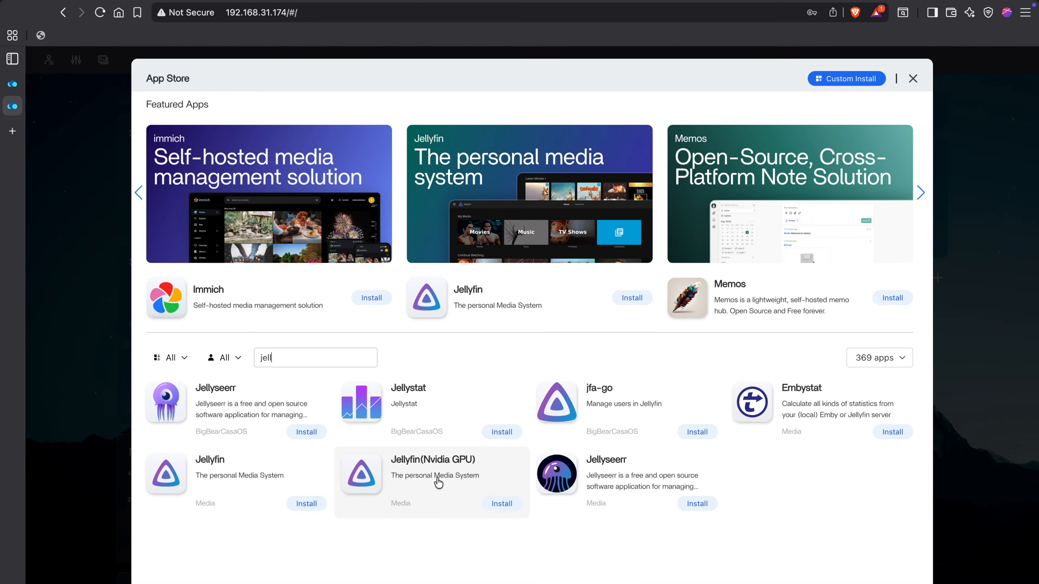
pyautogui.click(270, 479)
pyautogui.click(267, 158)
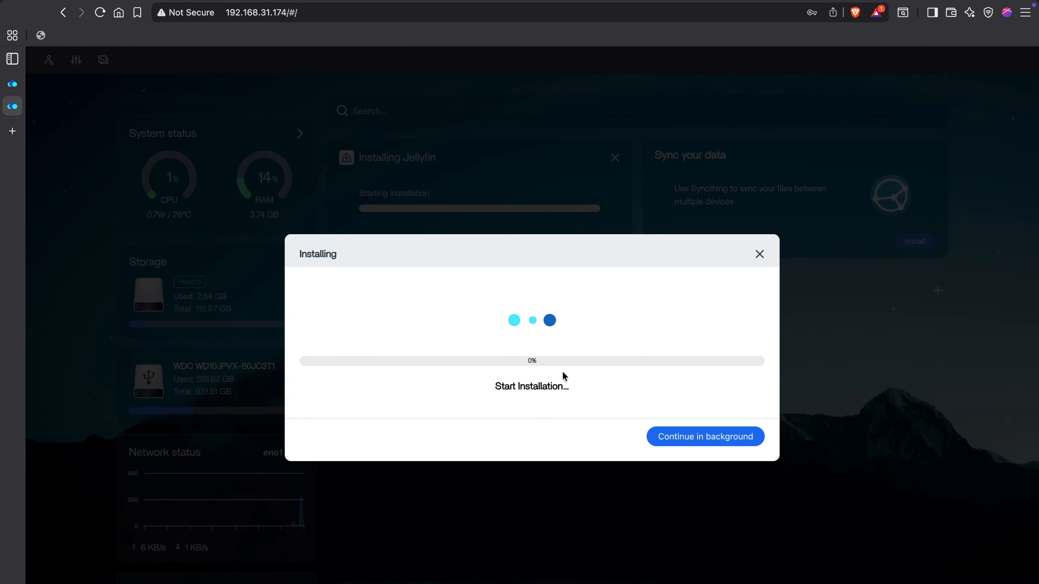
pyautogui.click(700, 437)
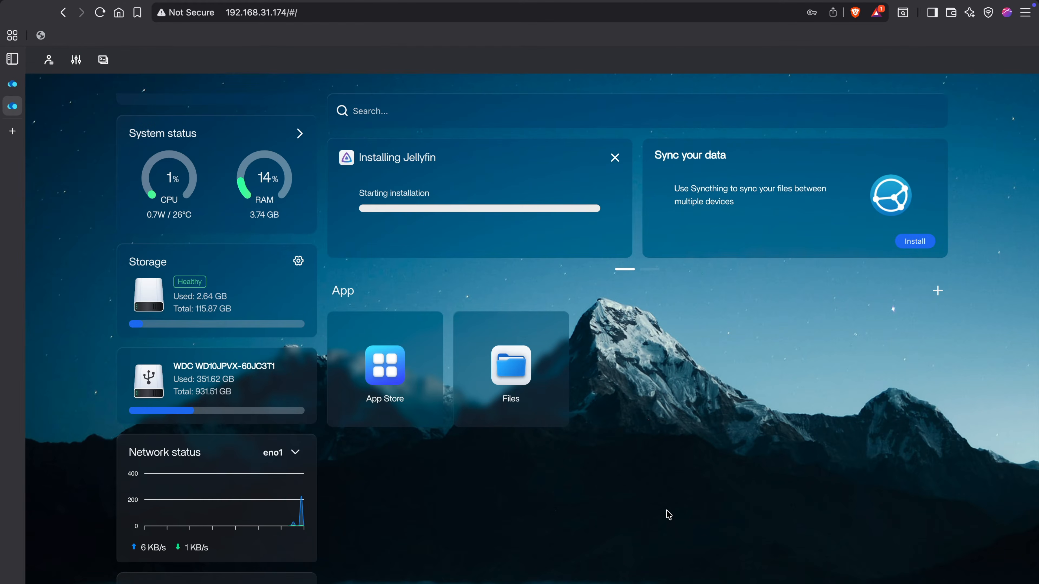
# Expand the system status widget on the dashboard.
pyautogui.scroll(2, 210, 399)
pyautogui.scroll(-2, 191, 373)
pyautogui.click(298, 580)
pyautogui.scroll(-1, 297, 479)
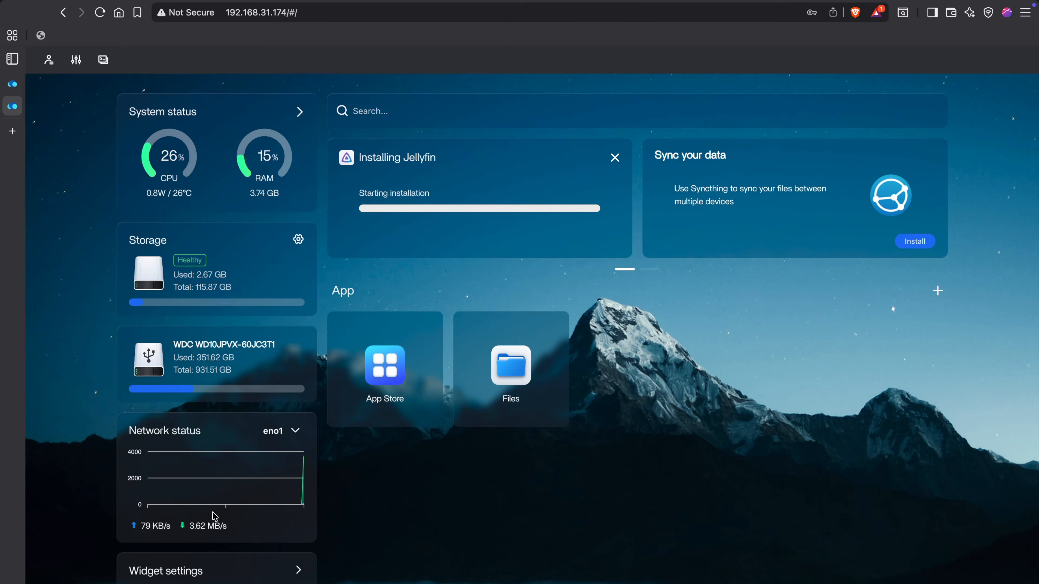
pyautogui.click(299, 112)
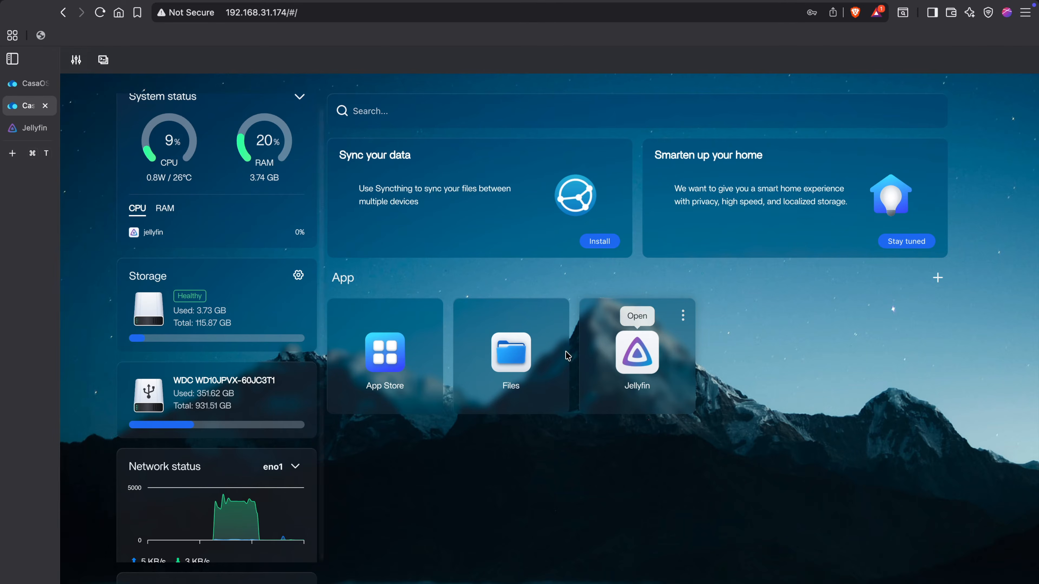
# Open Jellyfin's settings and inspect the host path of the media volume.
pyautogui.click(682, 316)
pyautogui.click(705, 383)
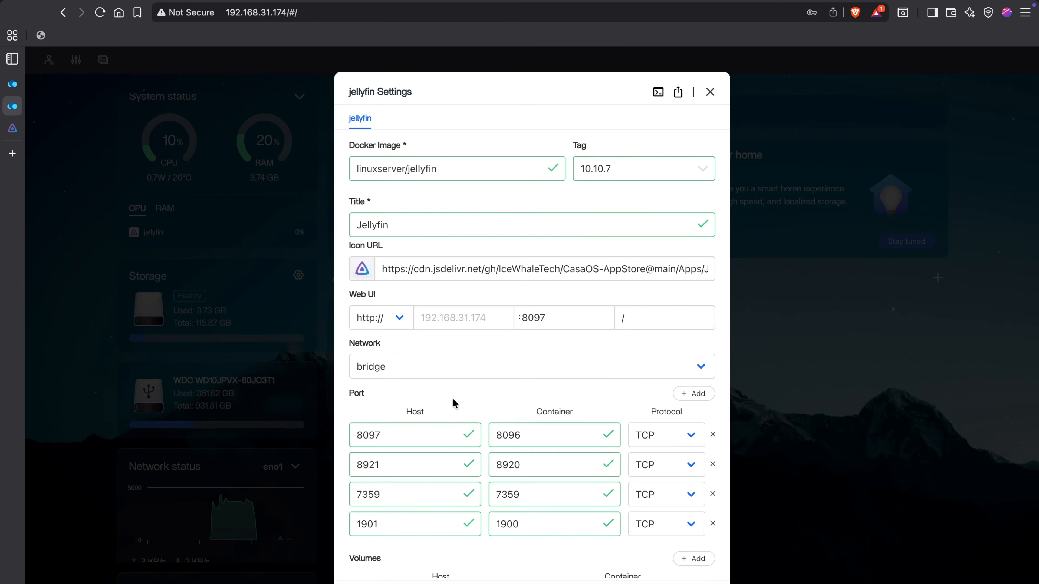
pyautogui.scroll(-7, 453, 404)
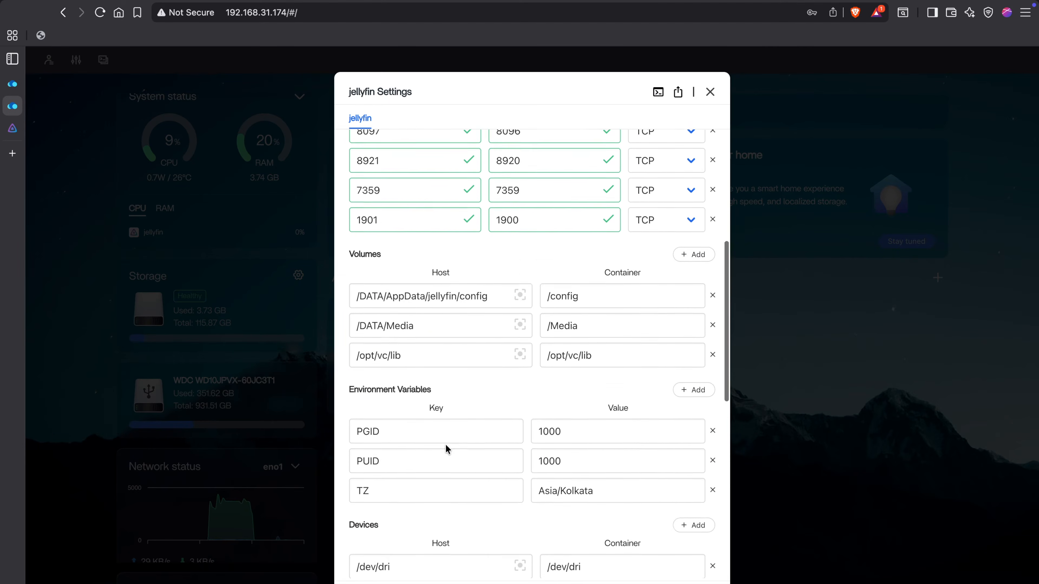
pyautogui.scroll(-2, 446, 450)
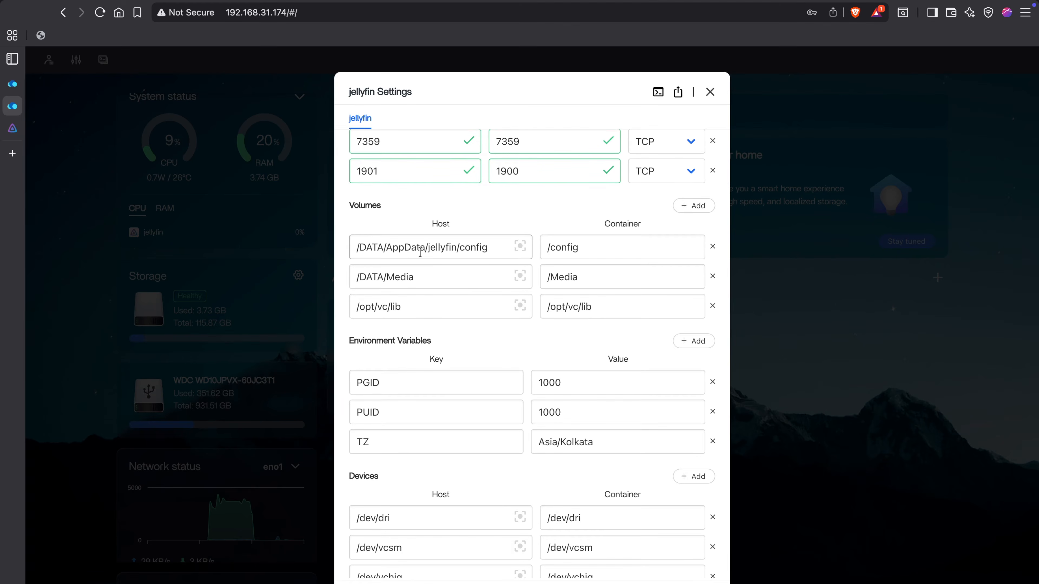
pyautogui.click(429, 276)
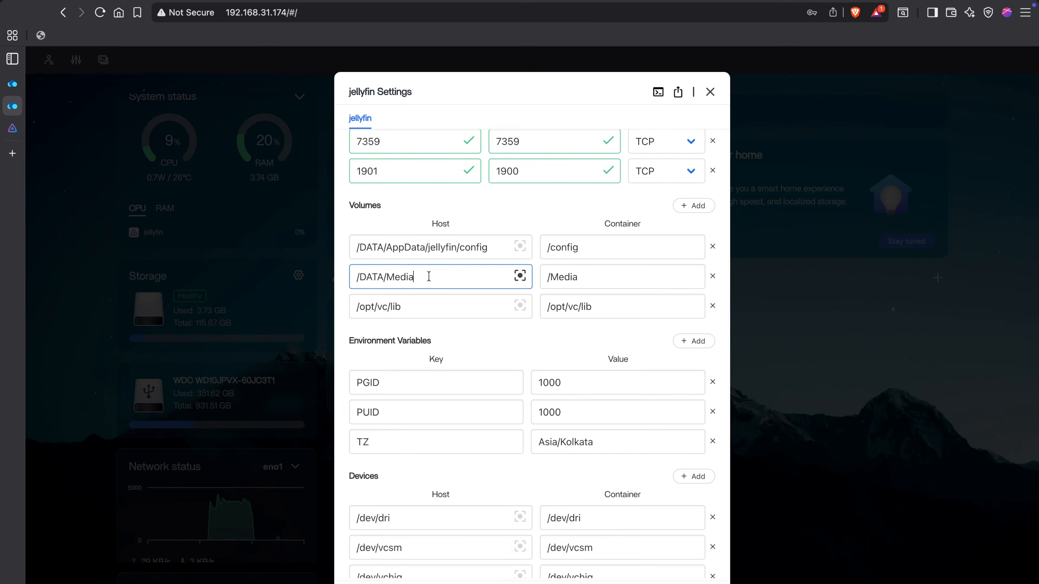
pyautogui.moveTo(429, 276); pyautogui.dragTo(319, 278)
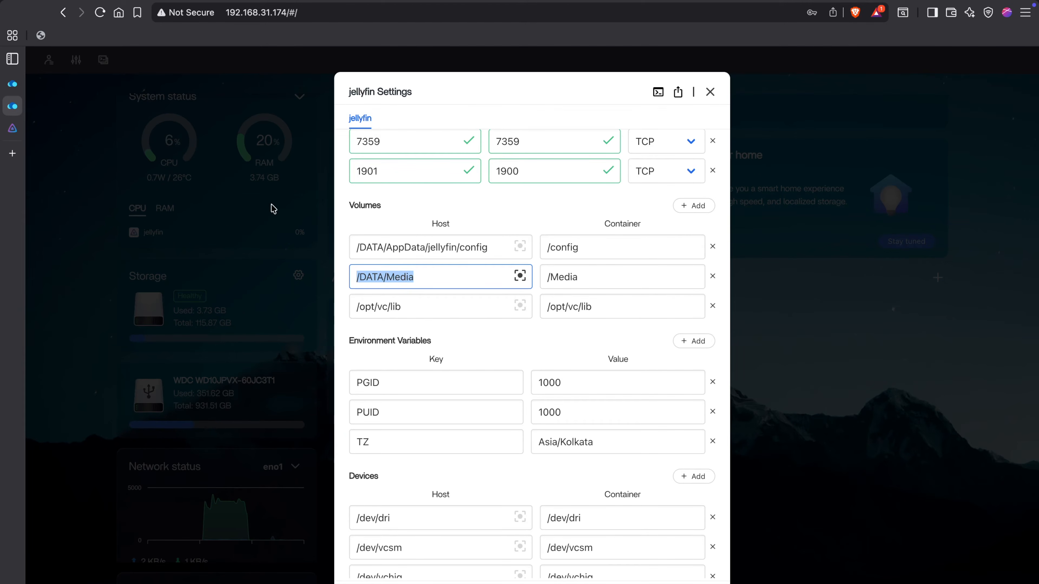
pyautogui.click(710, 92)
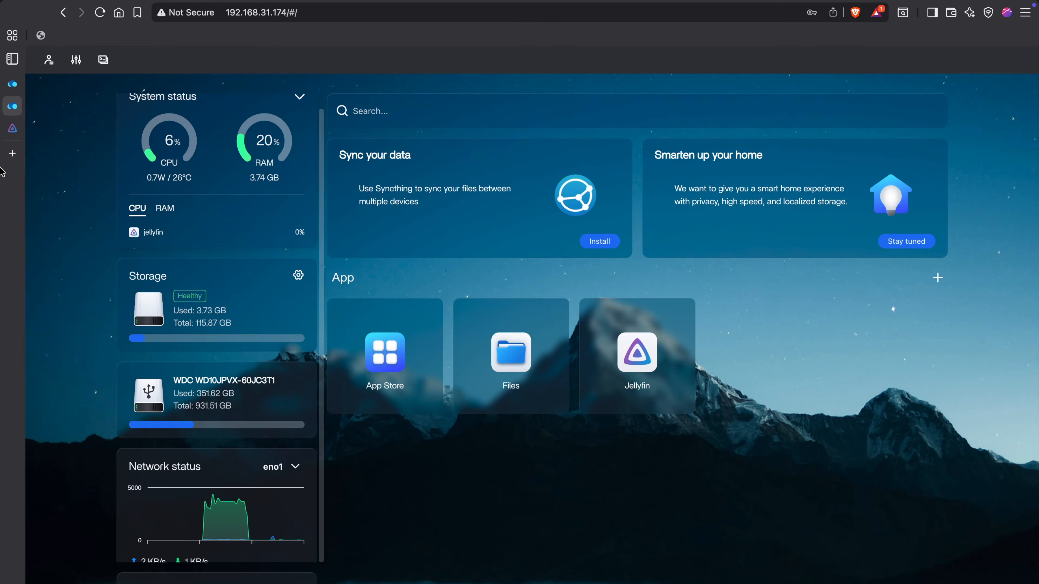
pyautogui.click(31, 130)
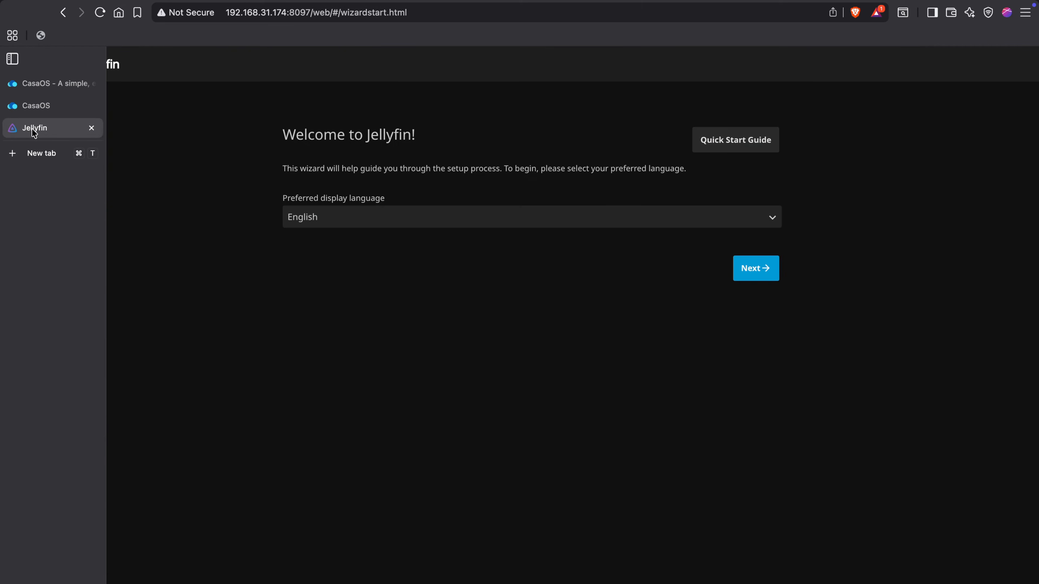
pyautogui.click(92, 128)
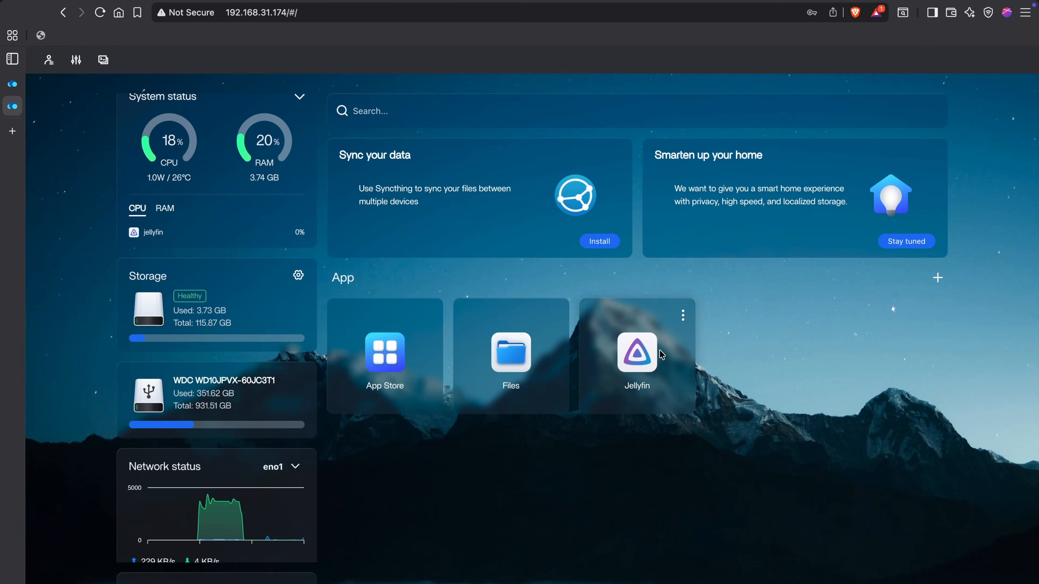
# Check the hdd drive's folder path in Files.
pyautogui.click(512, 355)
pyautogui.click(85, 307)
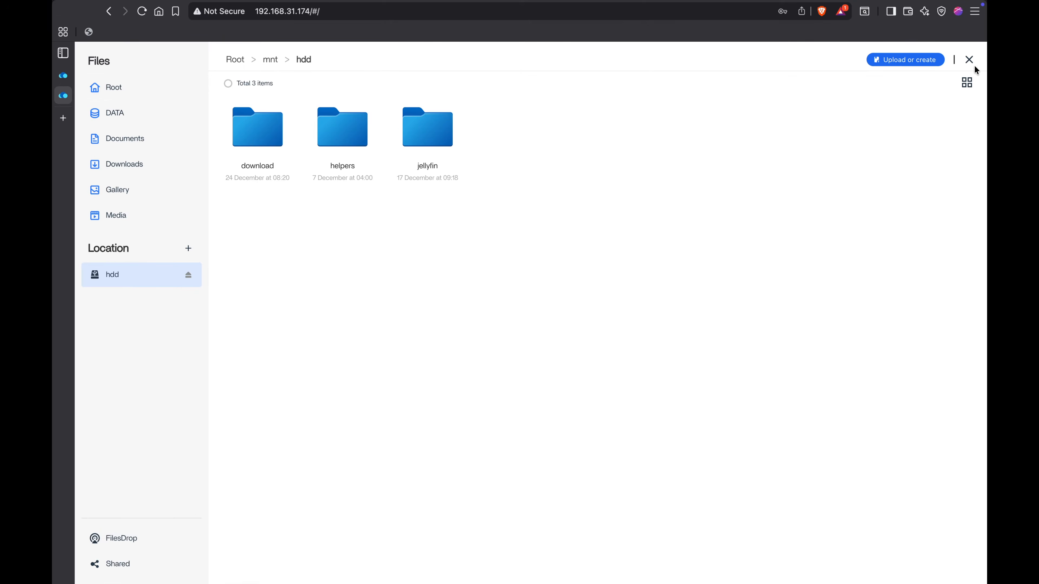
pyautogui.click(968, 60)
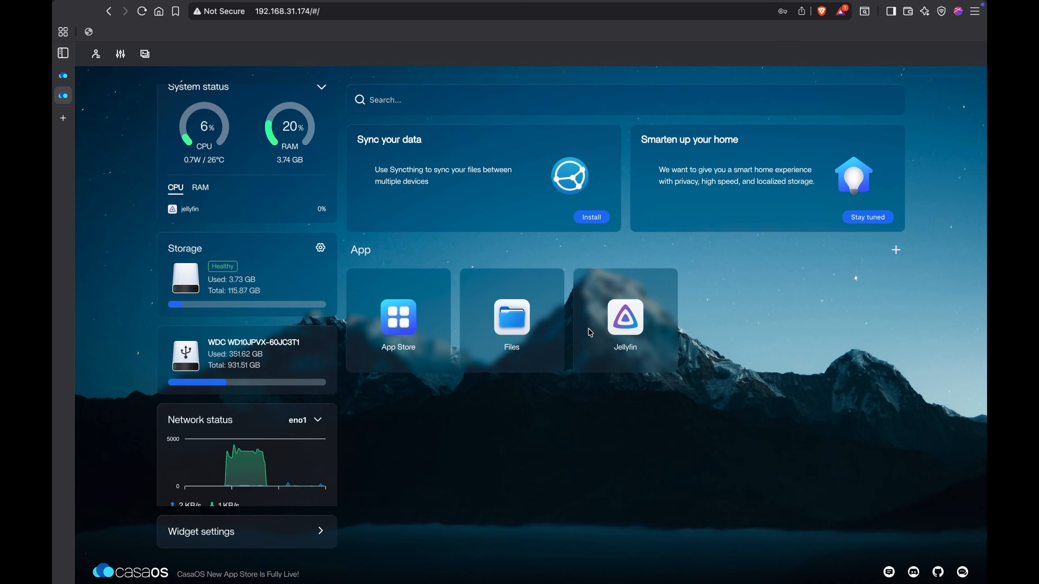
# In Jellyfin's settings, change the media volume's host path to /mnt/hdd.
pyautogui.click(666, 284)
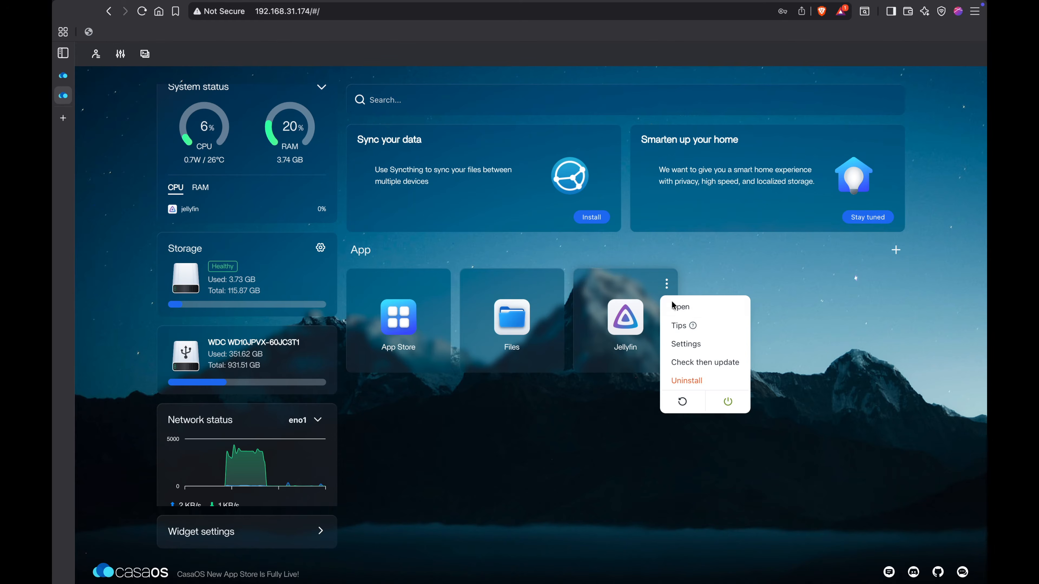
pyautogui.click(682, 348)
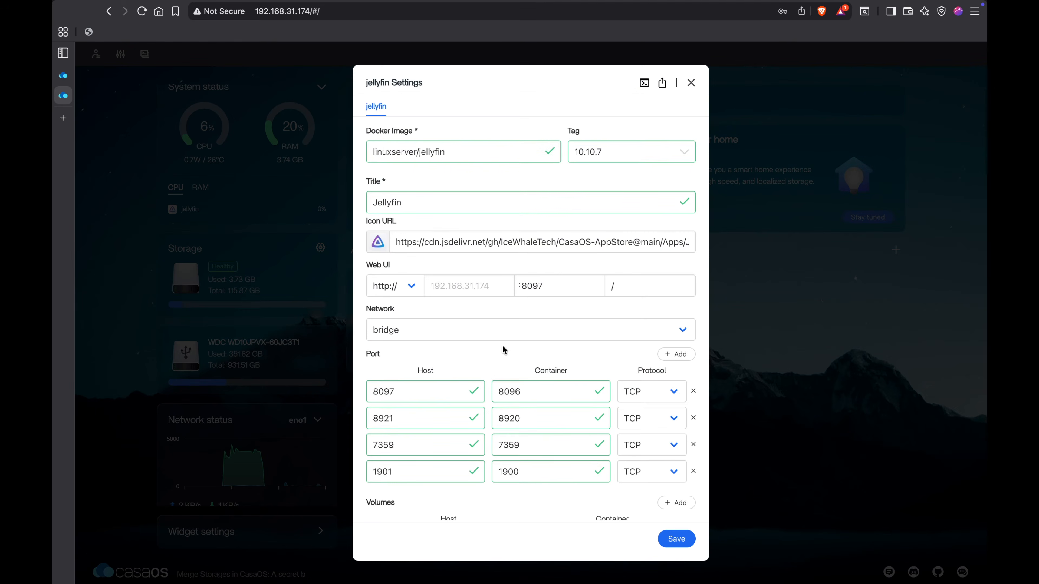
pyautogui.scroll(-10, 444, 381)
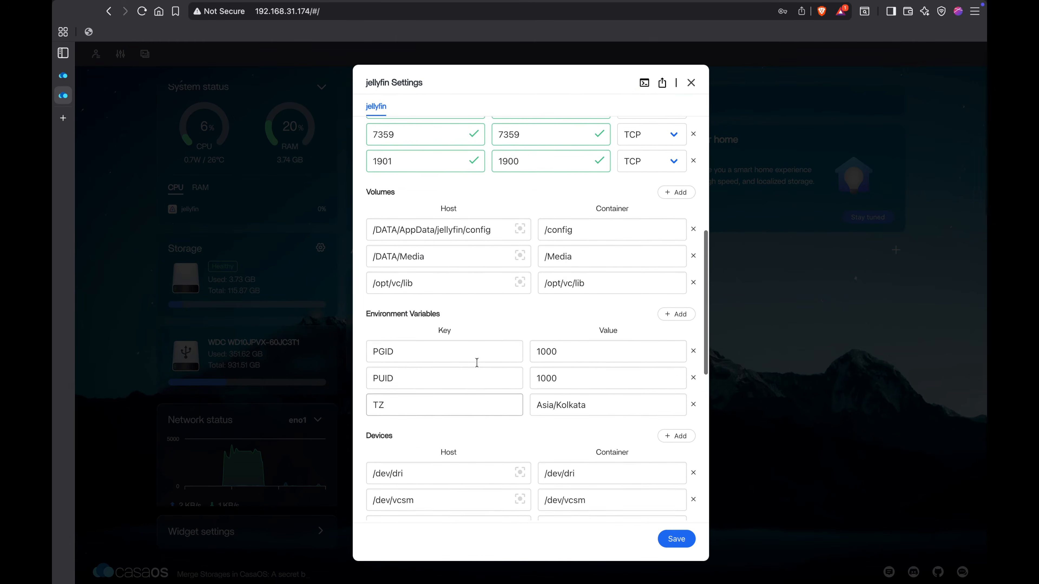
pyautogui.moveTo(433, 256); pyautogui.dragTo(366, 257)
pyautogui.press('BackSpace')
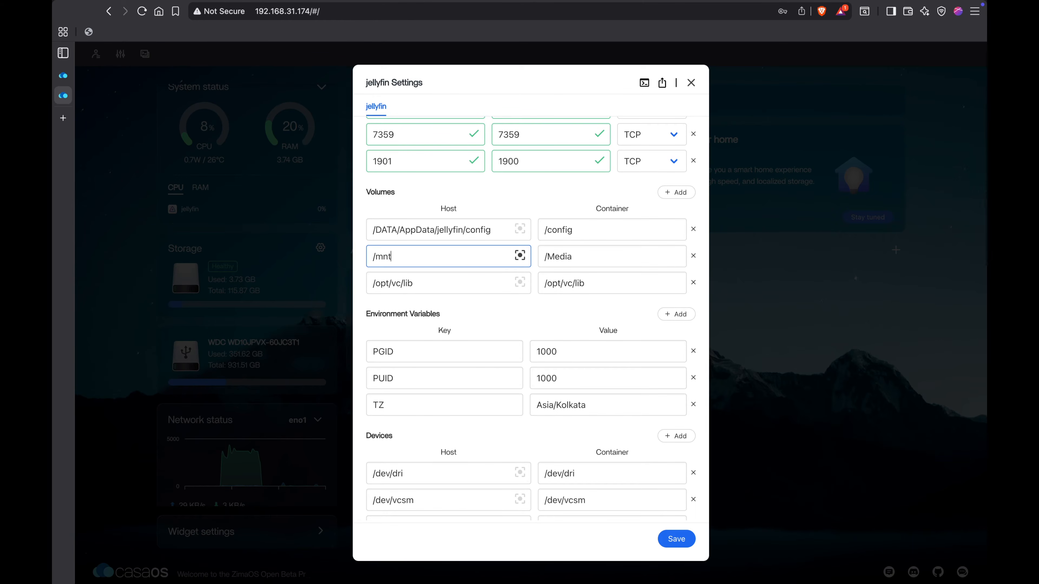
pyautogui.write('/mnt/hdd')
# Set the memory limit to 2048 and the CPU shares to Medium.
pyautogui.scroll(-5, 506, 315)
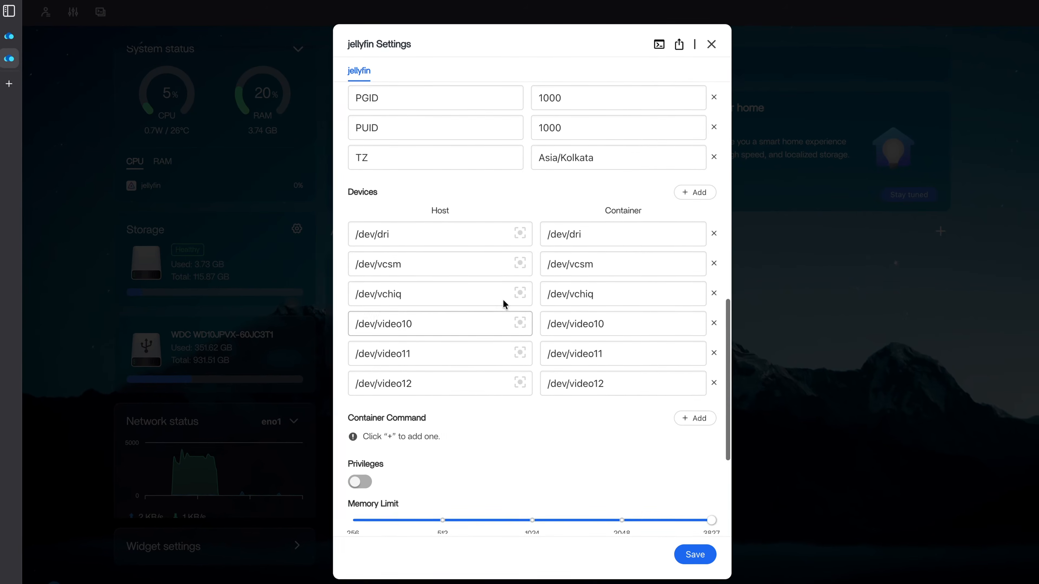
pyautogui.scroll(-1, 541, 413)
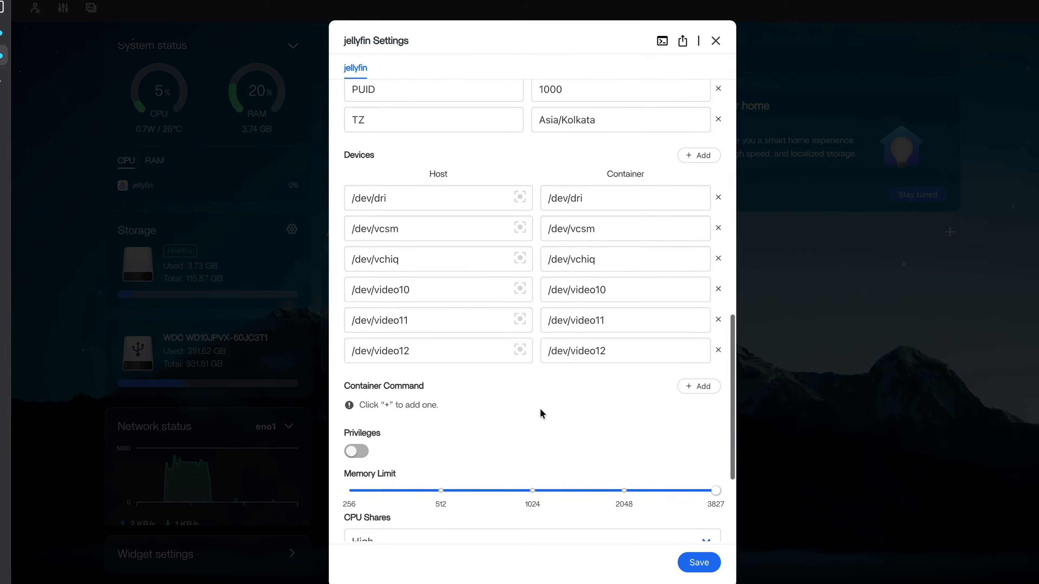
pyautogui.scroll(-5, 541, 412)
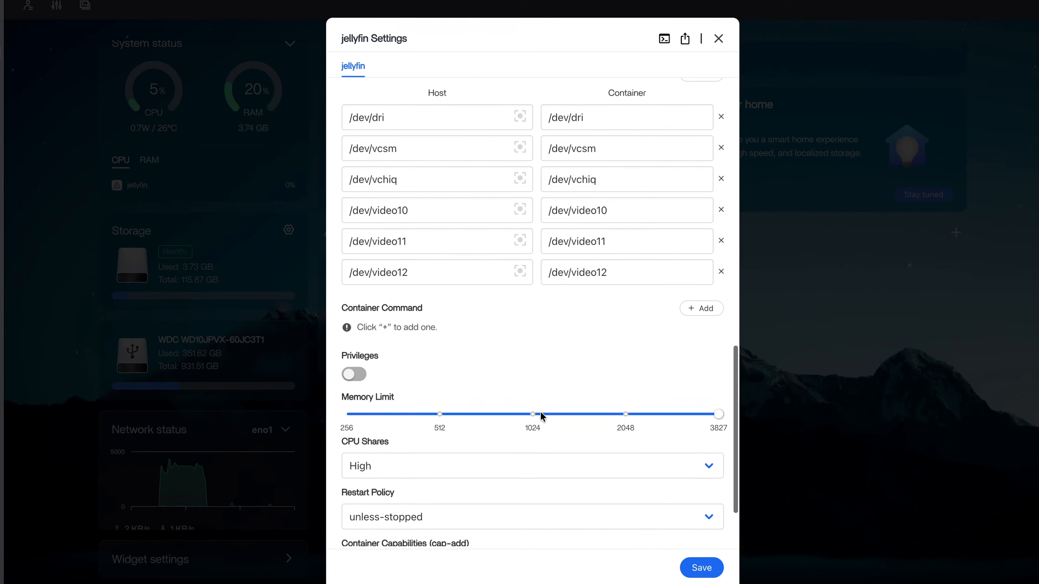
pyautogui.click(628, 328)
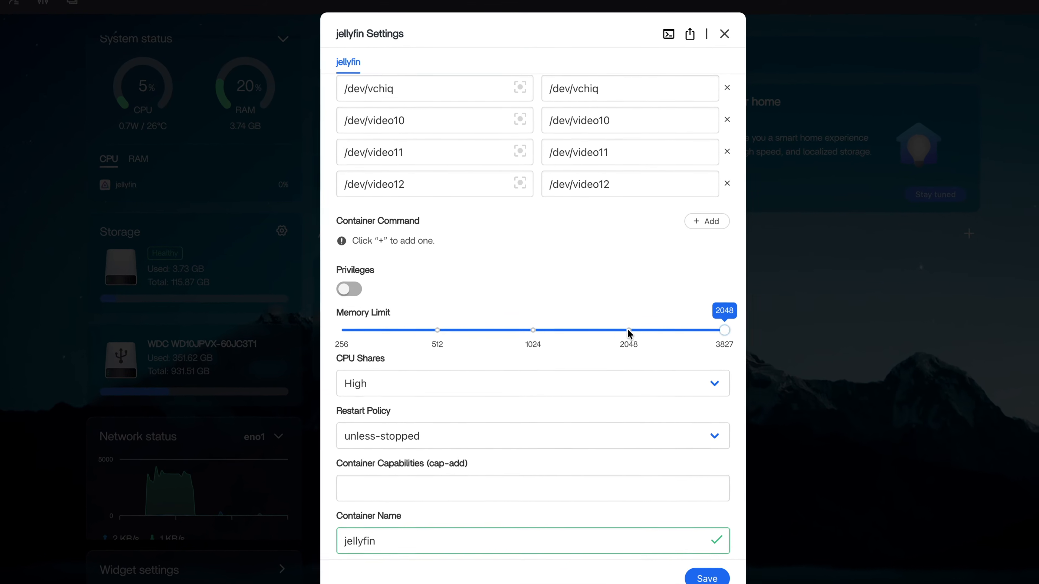
pyautogui.click(377, 395)
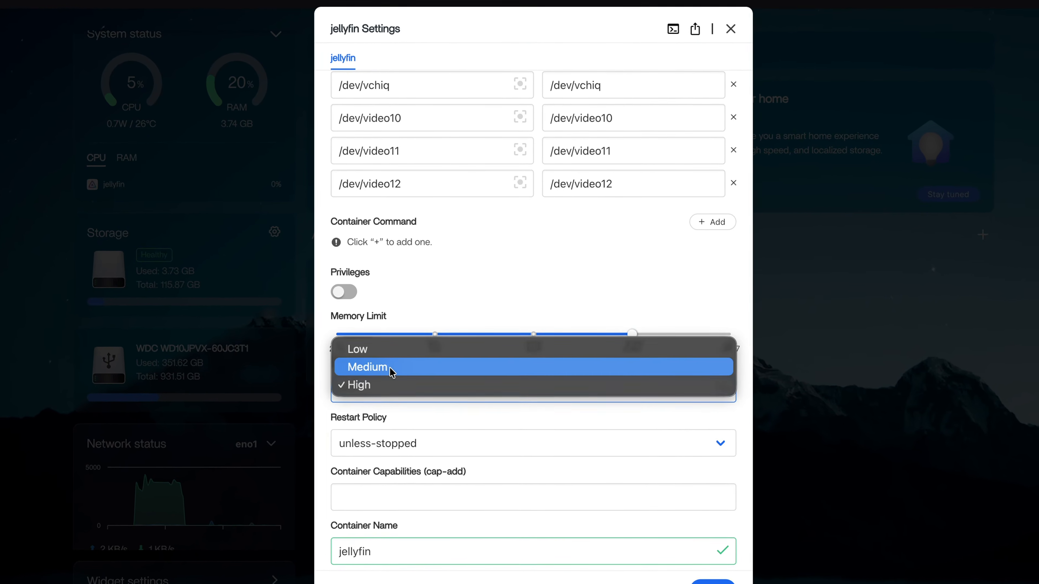
pyautogui.click(394, 371)
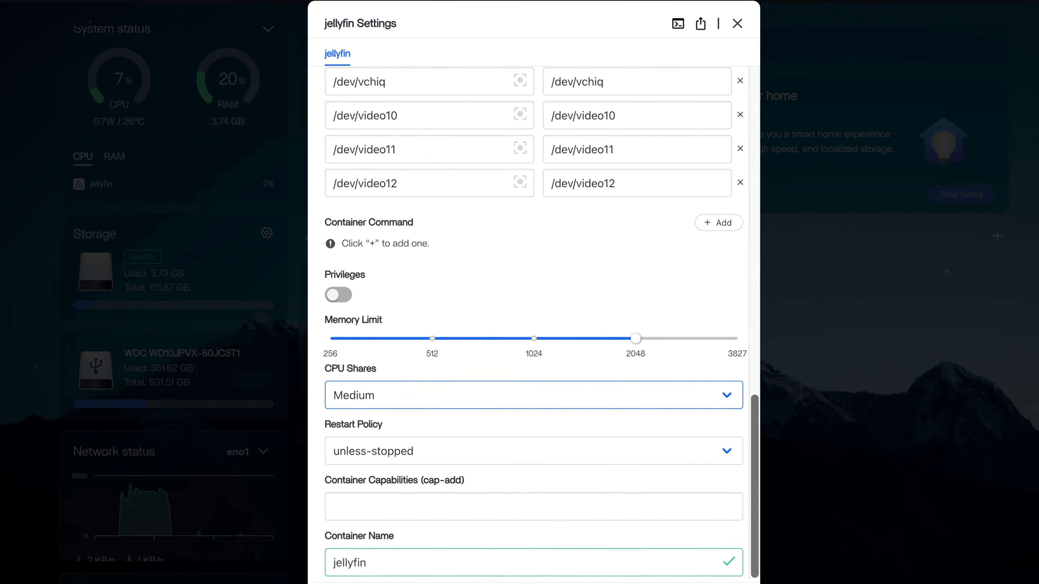
# Save the updated Jellyfin settings.
pyautogui.scroll(1, 561, 519)
pyautogui.scroll(15, 562, 527)
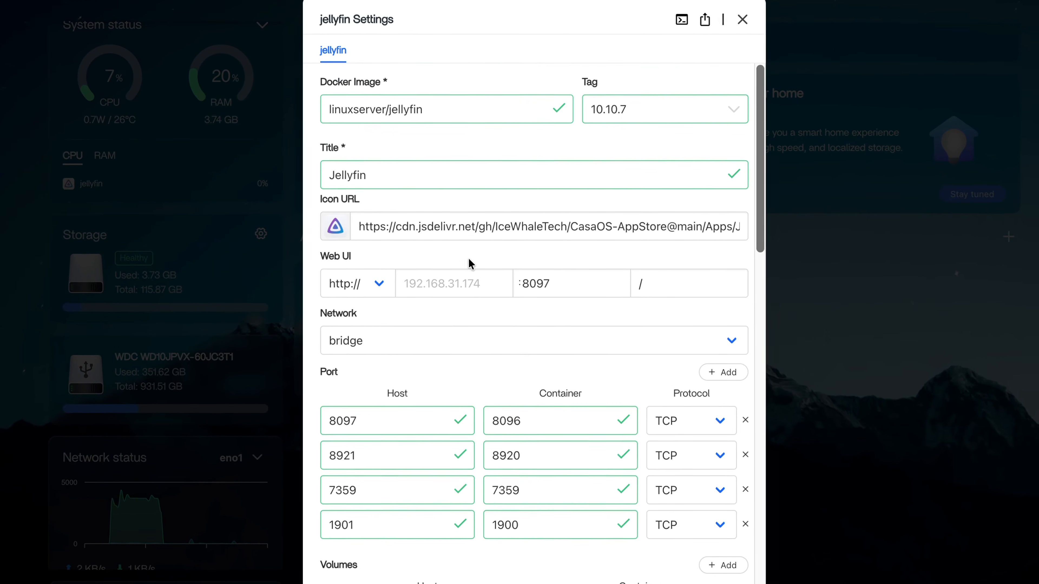
pyautogui.scroll(-8, 457, 363)
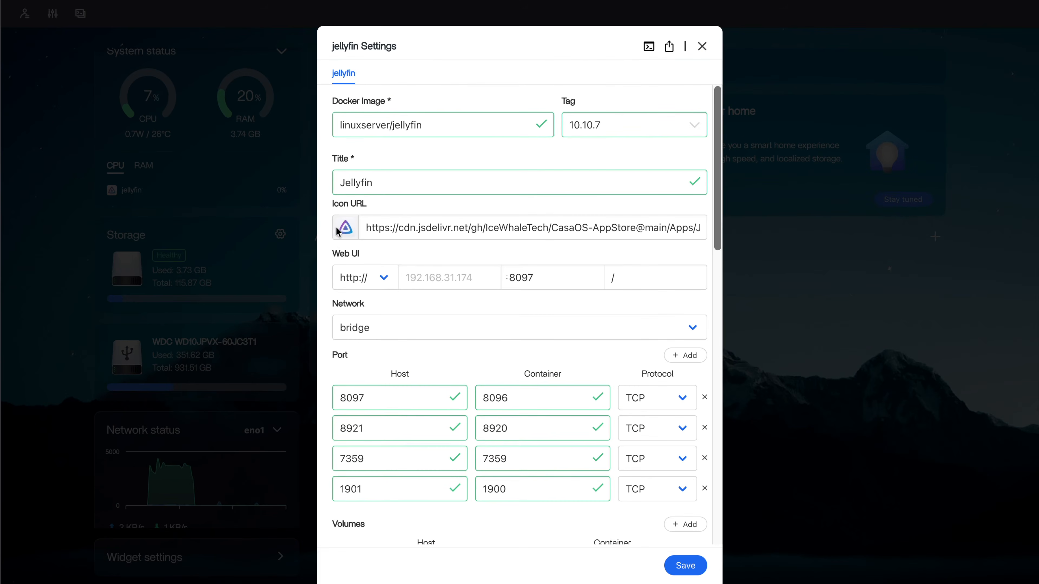
pyautogui.scroll(-15, 487, 371)
pyautogui.scroll(-2, 487, 370)
pyautogui.click(686, 566)
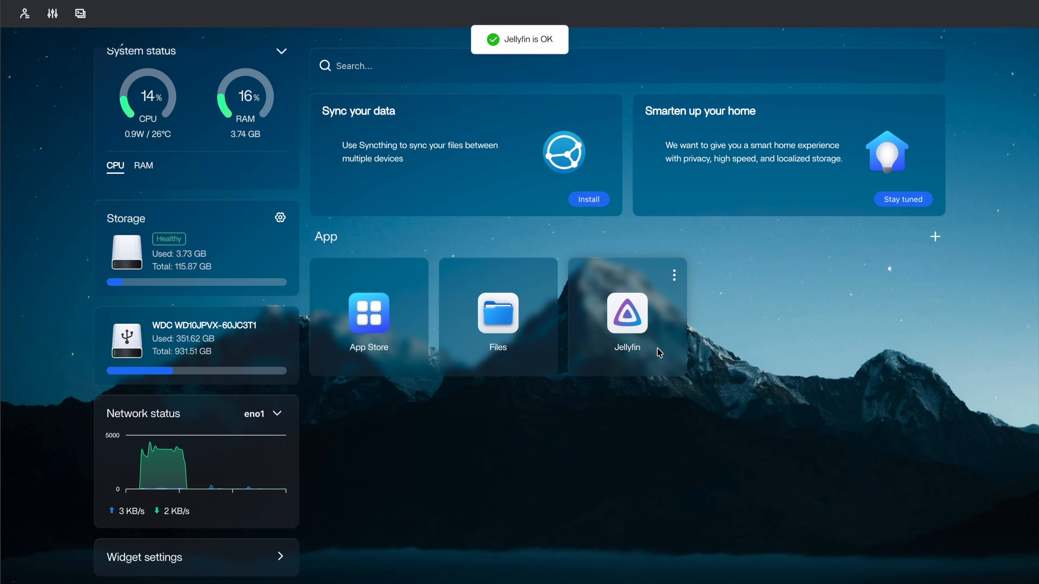
# Open Jellyfin's setup wizard, keep English, and enter root as the admin username.
pyautogui.click(627, 313)
pyautogui.click(759, 277)
pyautogui.click(390, 212)
pyautogui.write('abcroo')
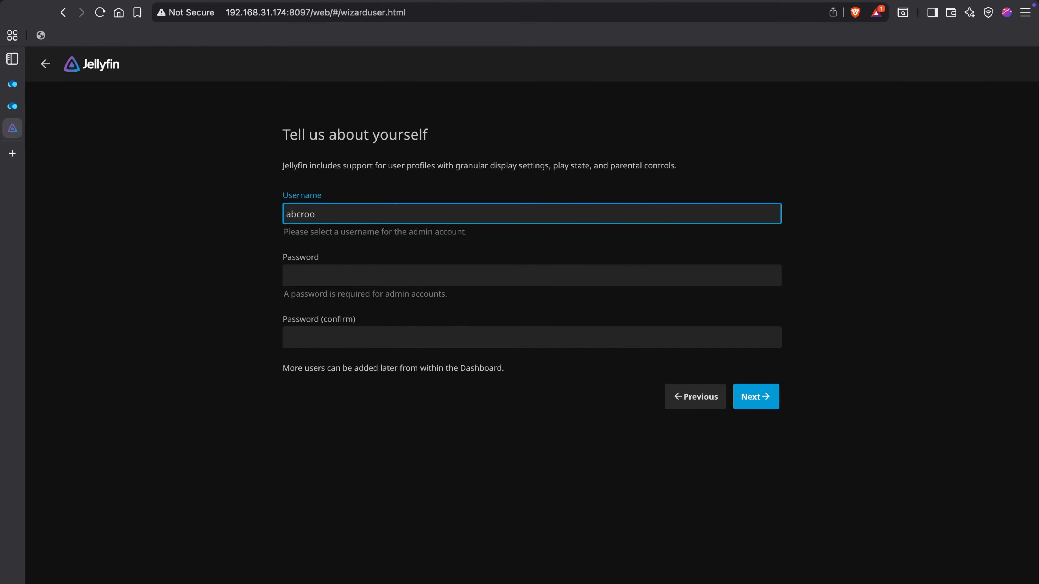
# Enter and confirm the admin password, continue to the media libraries page, and decline saving the password.
pyautogui.click(374, 285)
pyautogui.write('r')
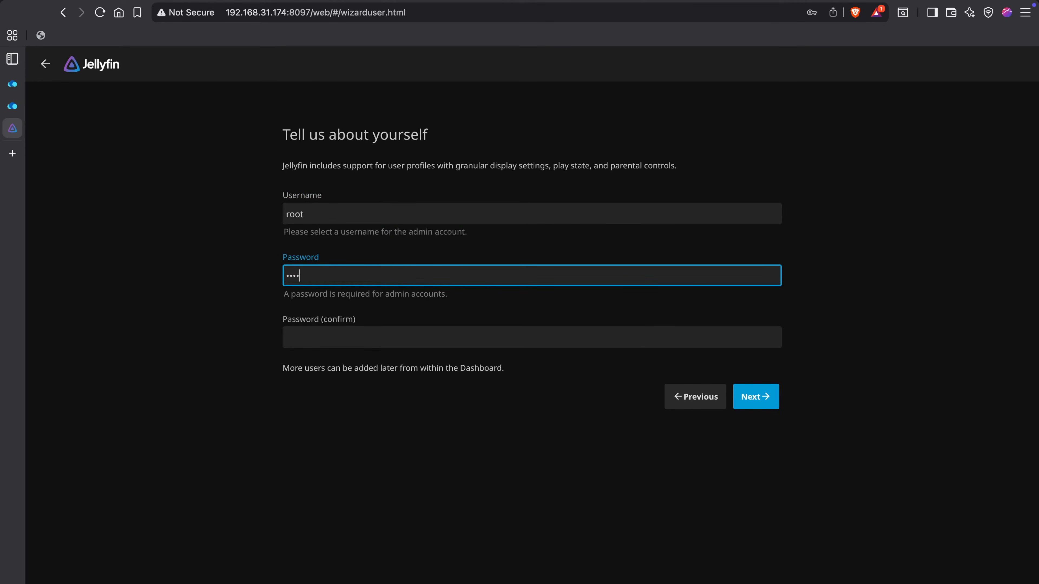
pyautogui.click(391, 342)
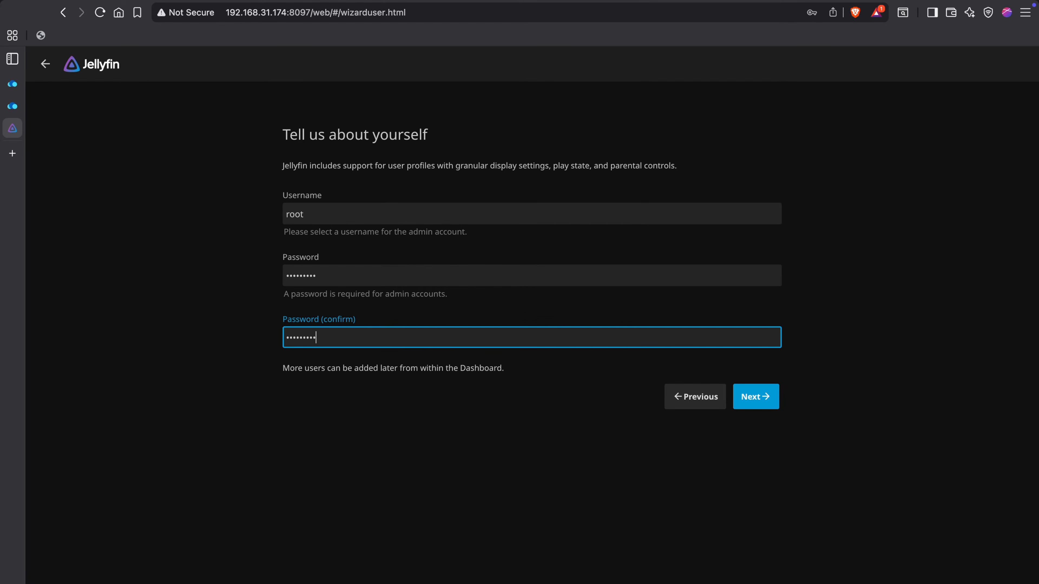
pyautogui.click(763, 396)
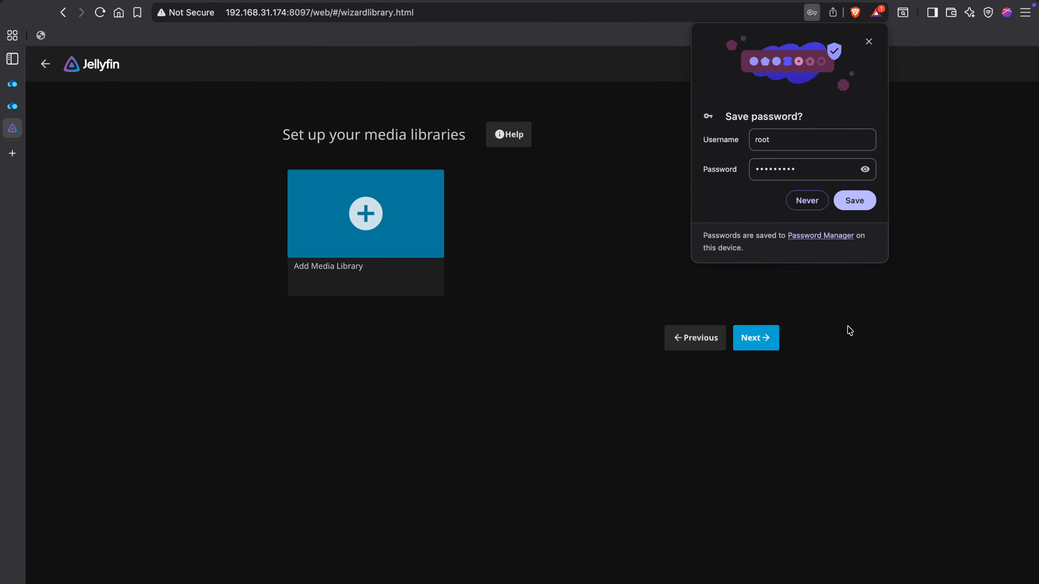
pyautogui.click(808, 199)
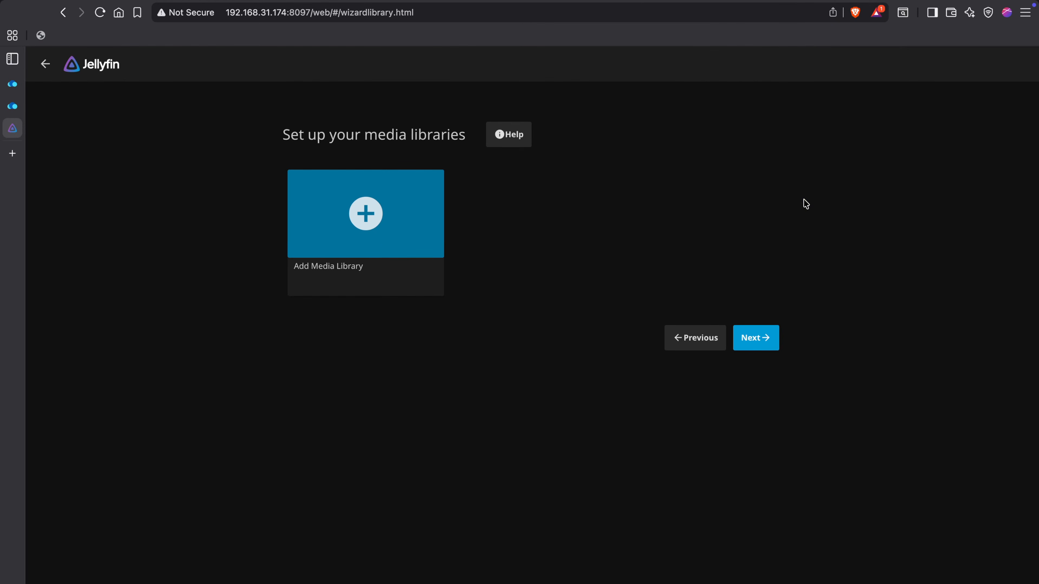
# Add a new media library with content type Movies and display name South Hindi.
pyautogui.click(368, 226)
pyautogui.click(380, 191)
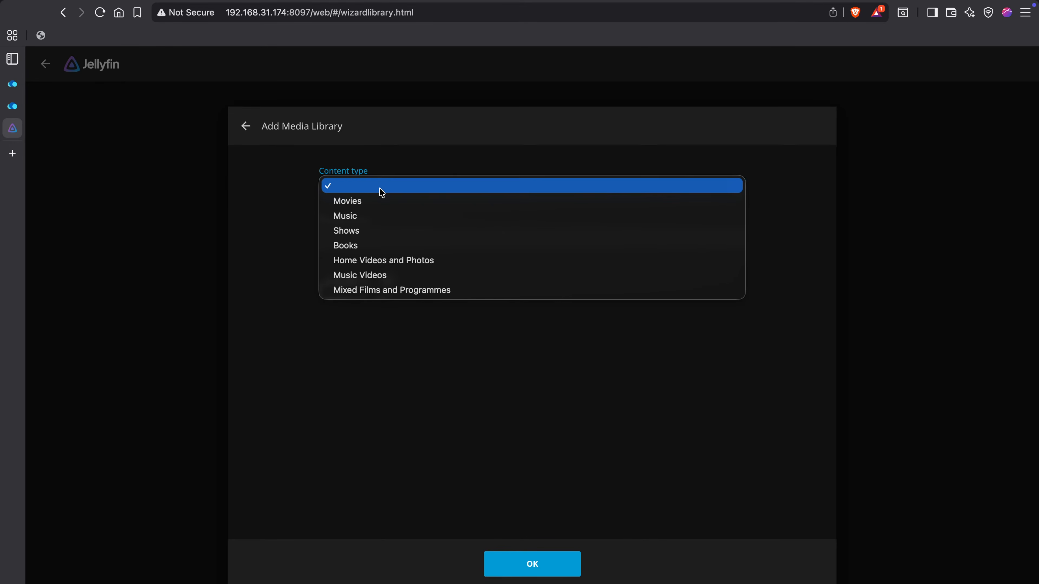
pyautogui.click(372, 202)
pyautogui.click(376, 253)
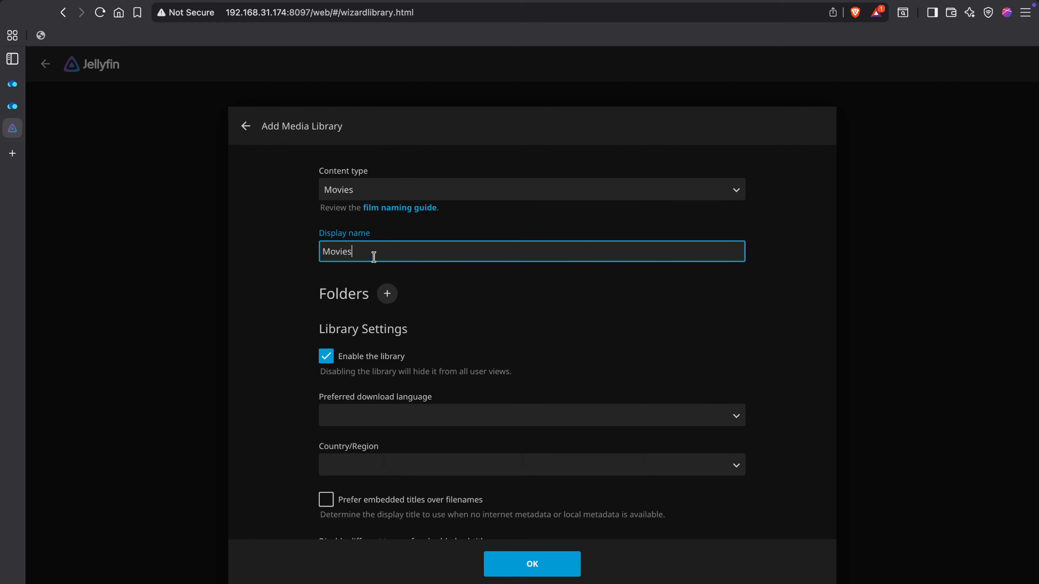
pyautogui.moveTo(373, 253); pyautogui.dragTo(318, 256)
pyautogui.press('BackSpace')
# Add the folder /Media/jellyfin/media/south-india to the library.
pyautogui.click(387, 294)
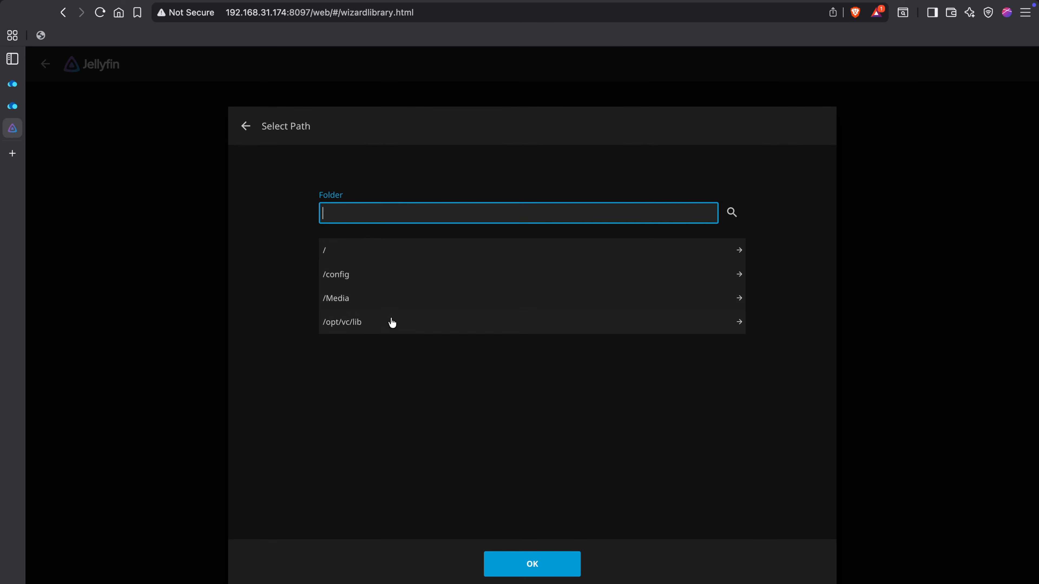
pyautogui.click(362, 305)
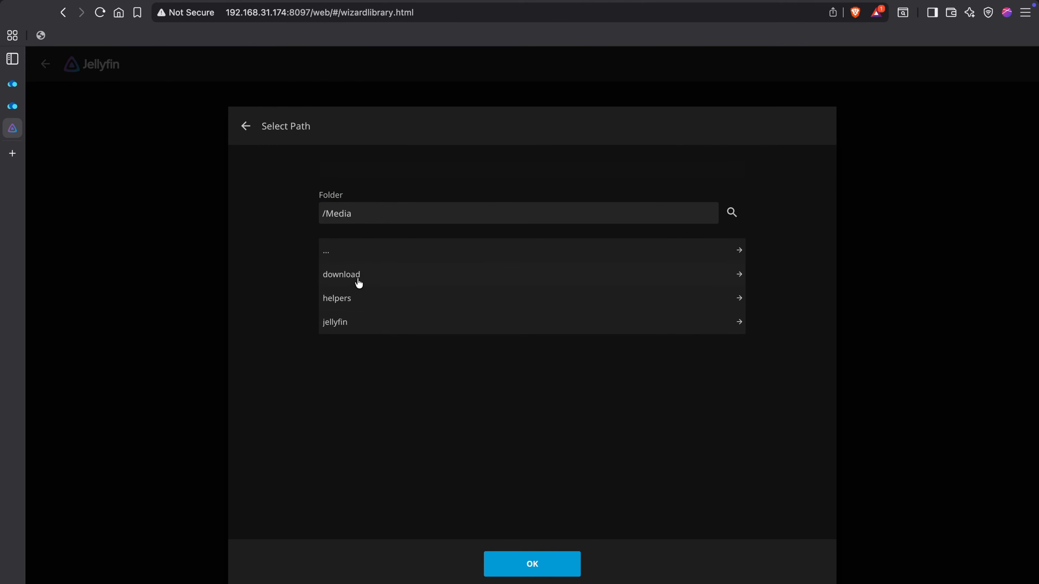
pyautogui.click(349, 326)
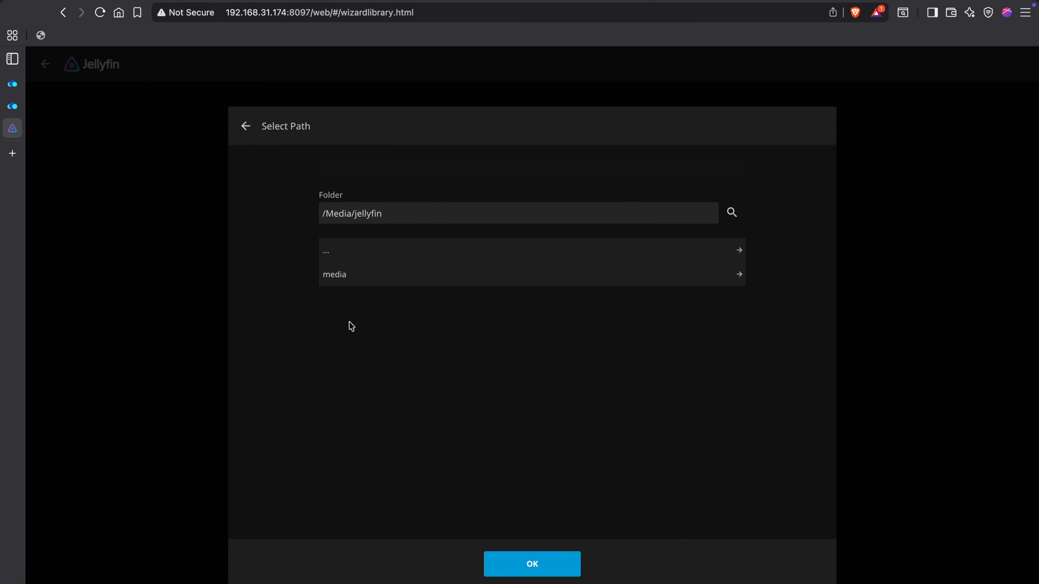
pyautogui.click(360, 279)
pyautogui.scroll(-2, 350, 355)
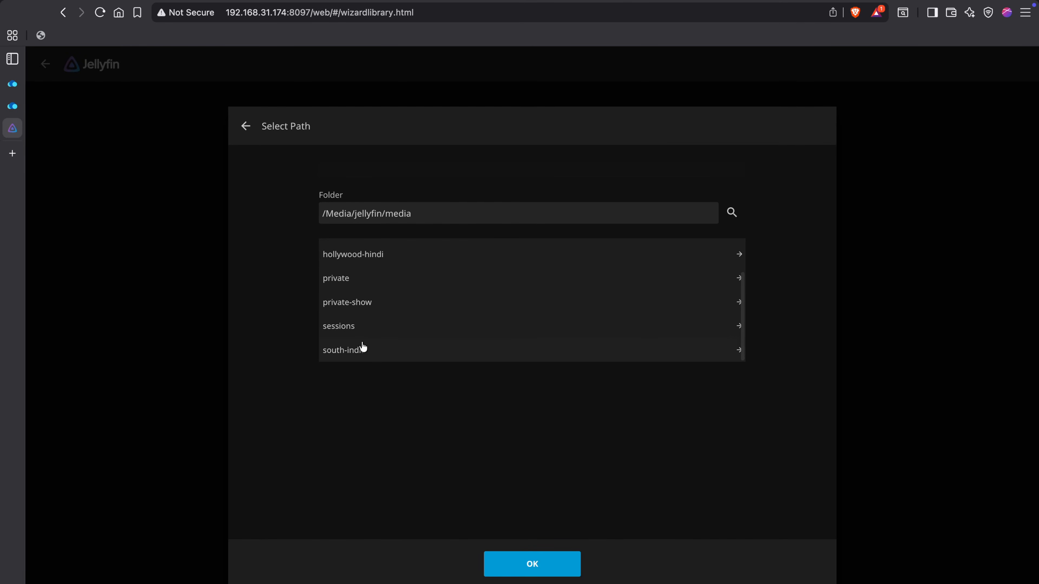
pyautogui.click(361, 355)
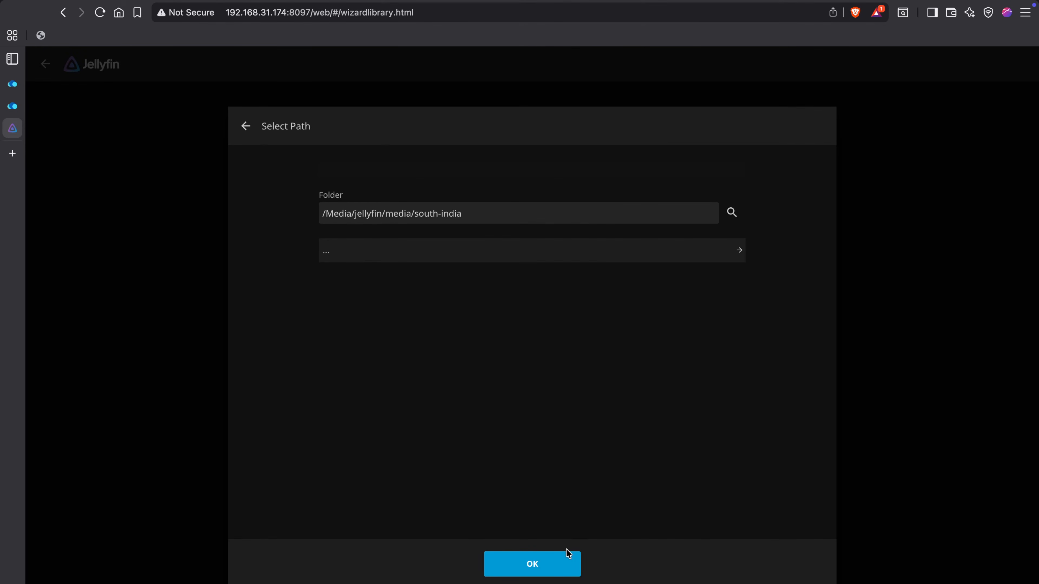
pyautogui.click(555, 564)
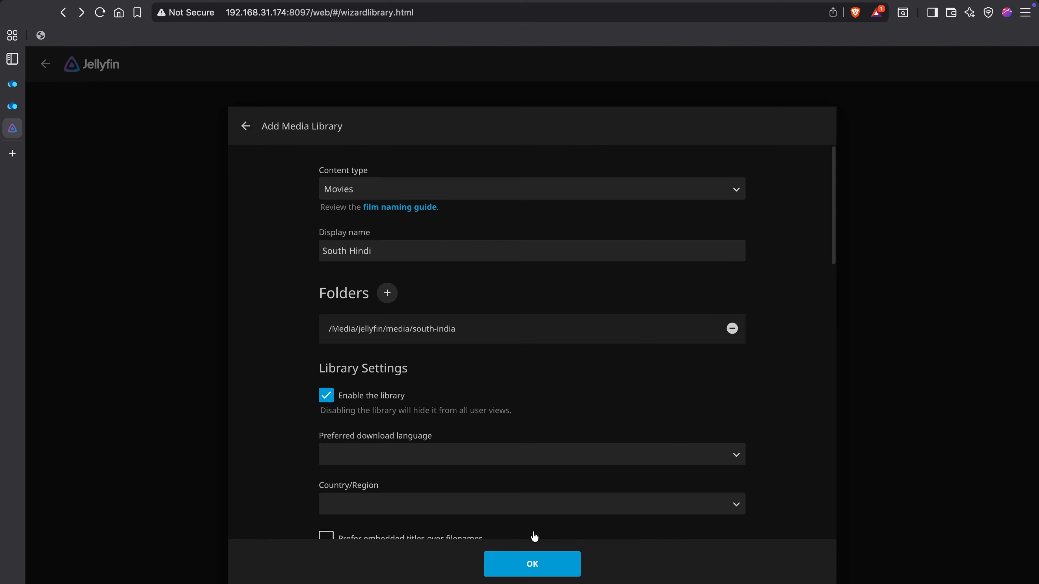
# Save the South Hindi library with its default settings and continue to the metadata language page.
pyautogui.scroll(-10, 536, 536)
pyautogui.scroll(-15, 452, 391)
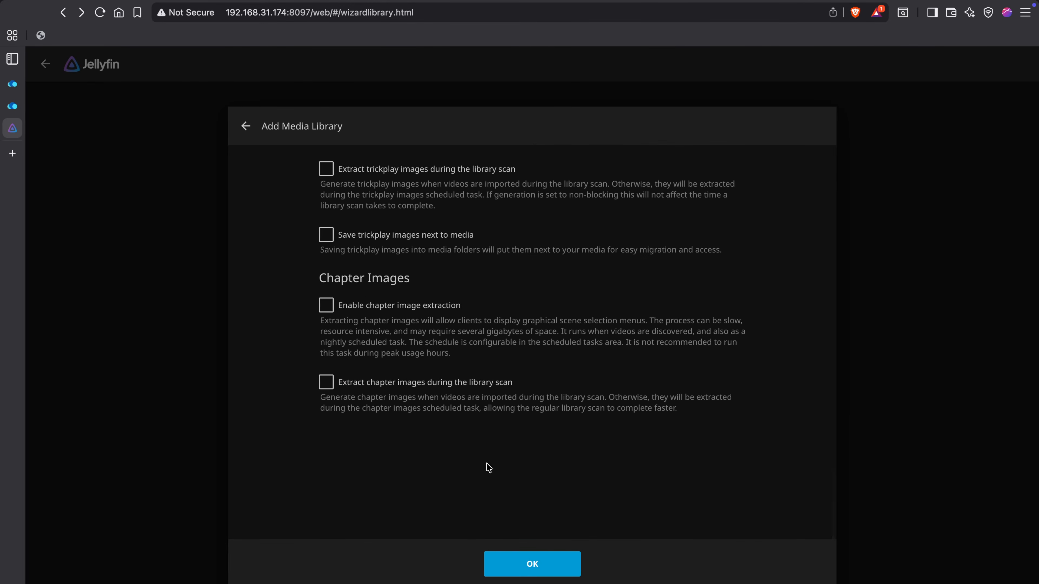
pyautogui.click(542, 567)
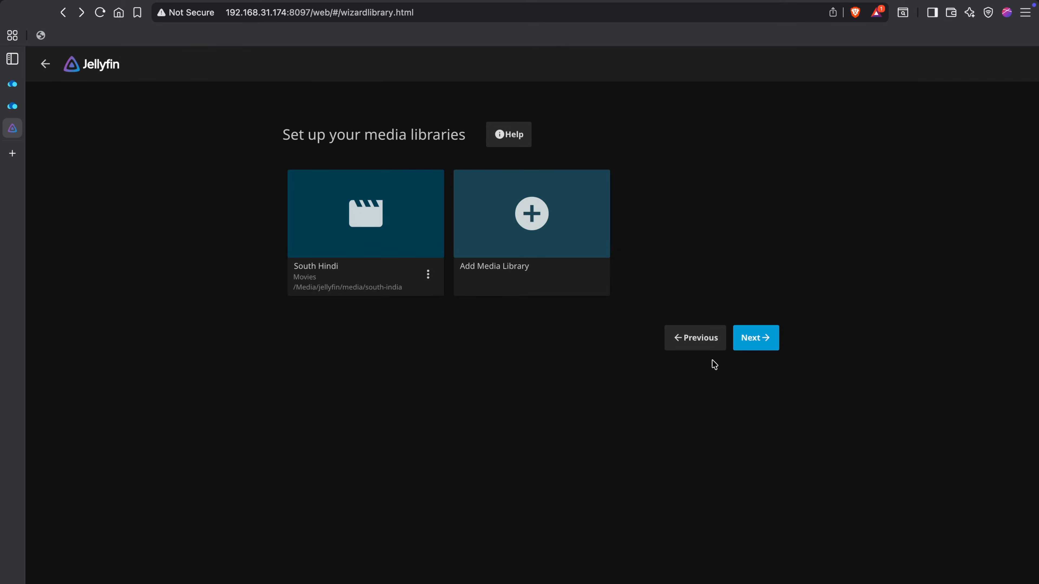
pyautogui.click(761, 348)
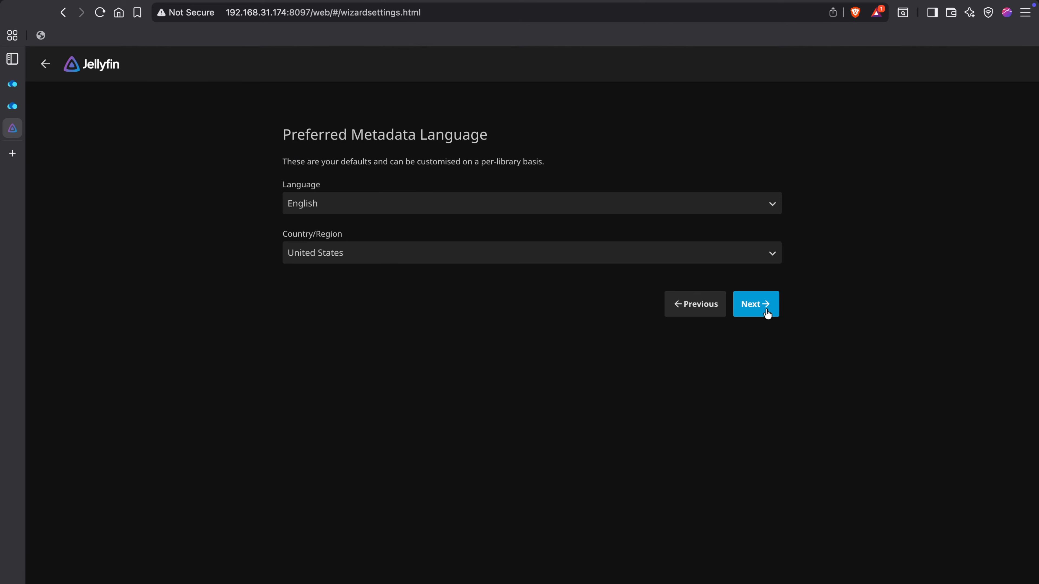
# Set the preferred metadata Country/Region to India and continue.
pyautogui.click(689, 254)
pyautogui.scroll(15, 573, 268)
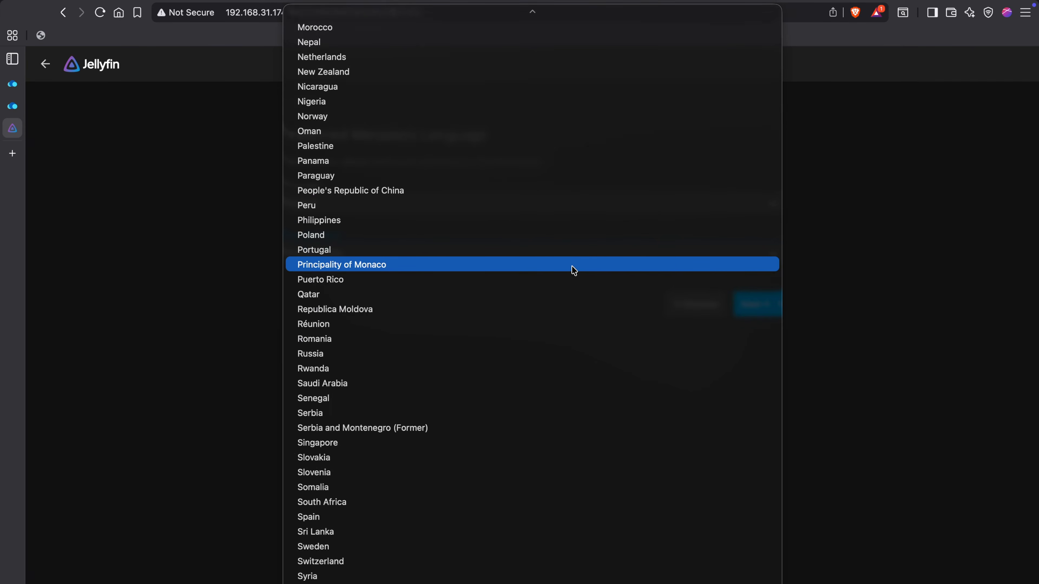
pyautogui.click(541, 309)
pyautogui.click(767, 303)
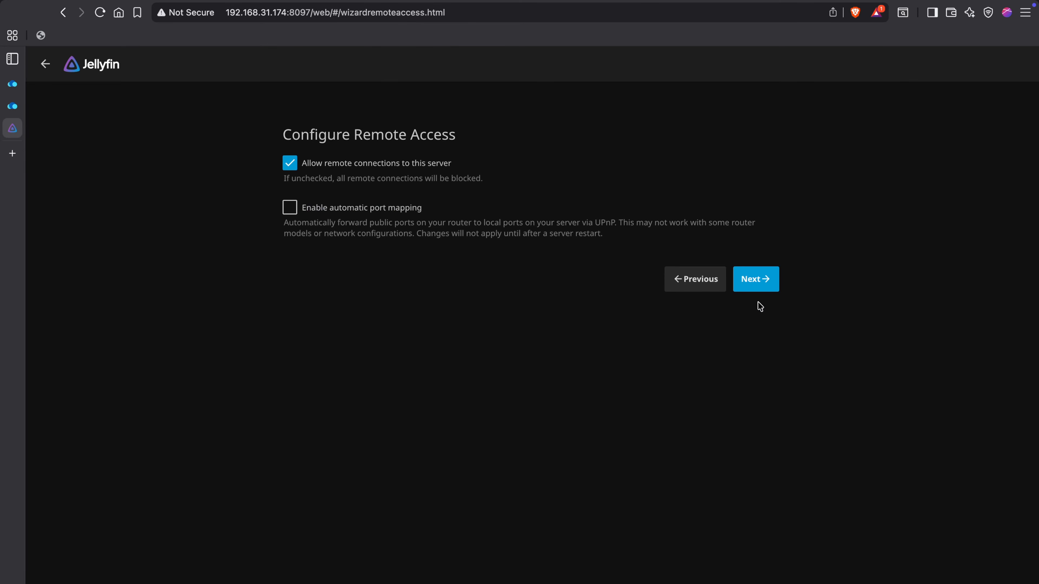
# Enable automatic port mapping, continue, and finish the setup wizard.
pyautogui.click(289, 208)
pyautogui.click(763, 282)
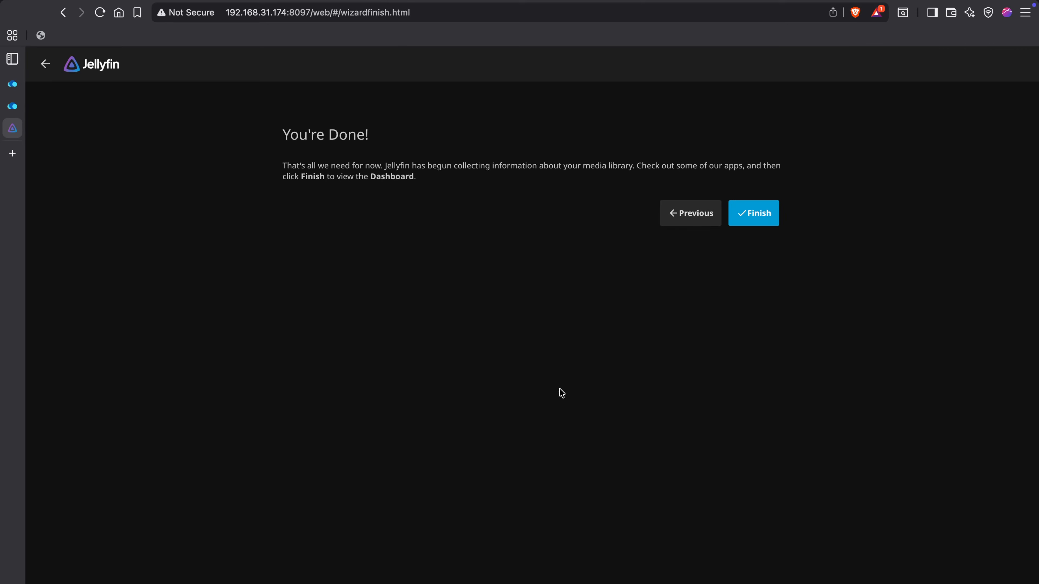
pyautogui.click(762, 215)
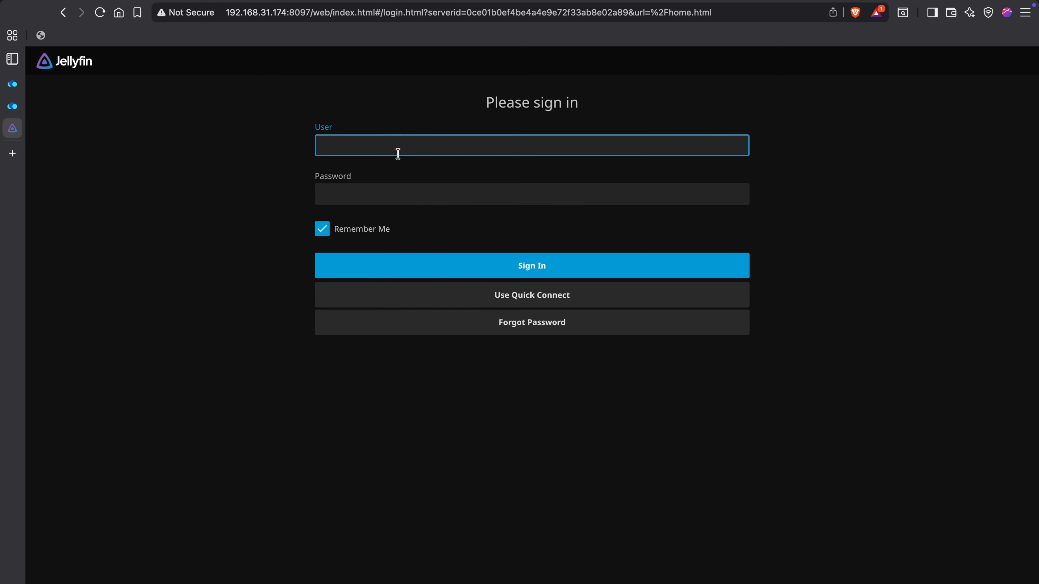
# Sign in as root with the admin password.
pyautogui.write('root')
pyautogui.click(380, 195)
pyautogui.write('•')
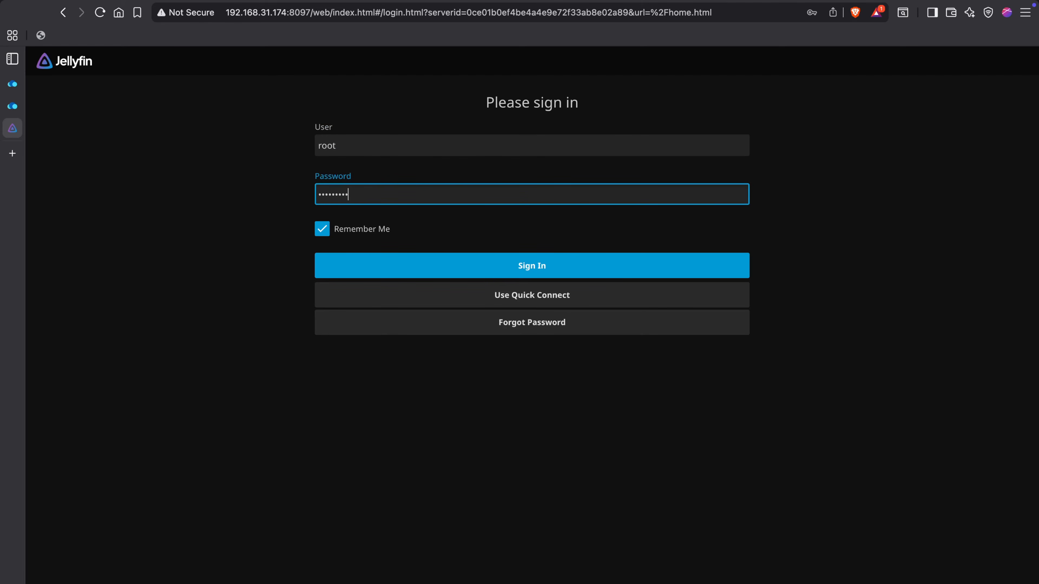
pyautogui.click(446, 267)
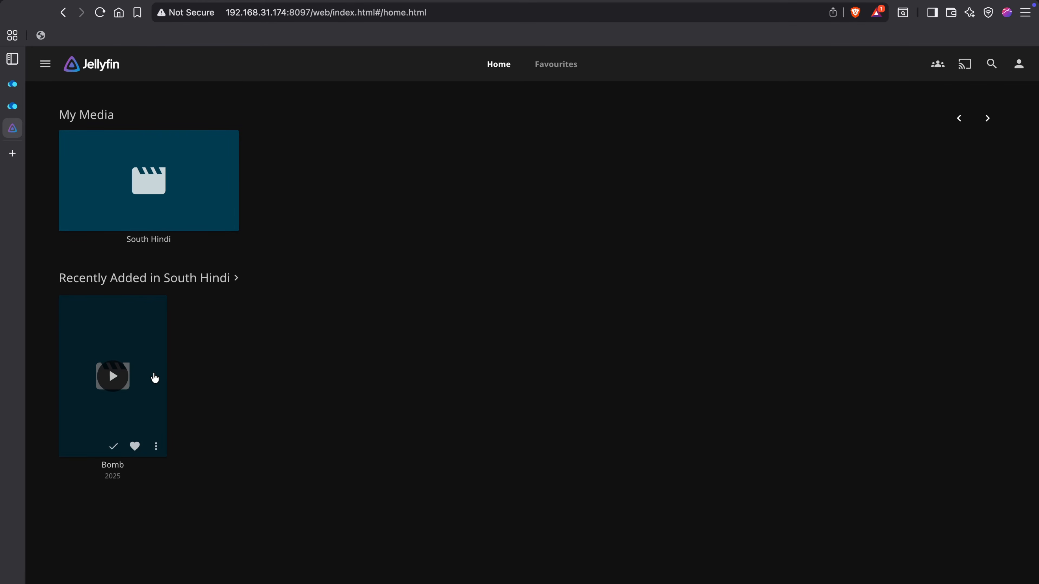
# Open the Bomb movie's details and start identifying it with the Identify dialog.
pyautogui.click(151, 380)
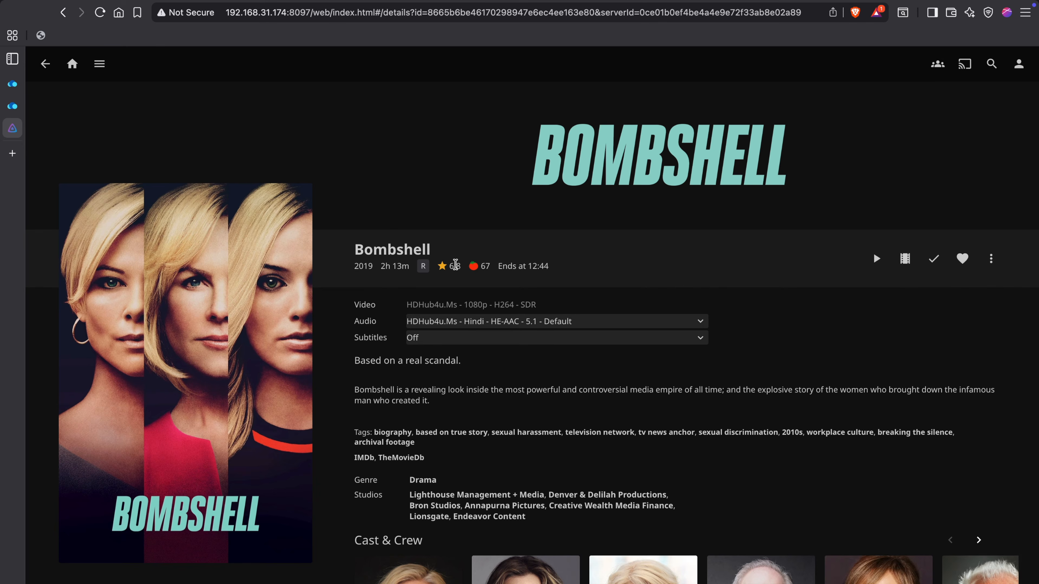
pyautogui.click(991, 258)
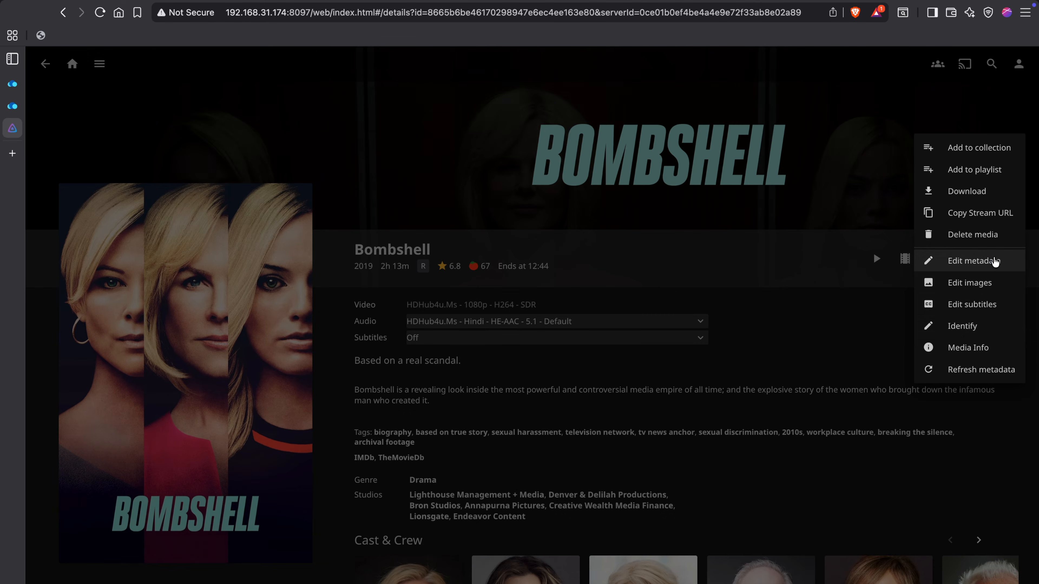
pyautogui.click(957, 327)
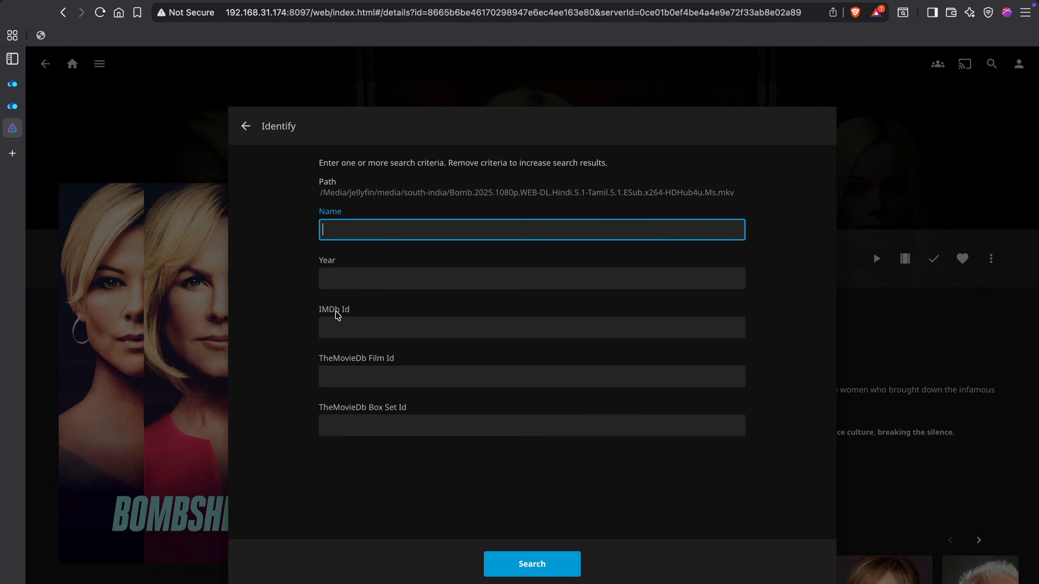
pyautogui.click(339, 327)
# In a new tab, search the web for Bomb movies and open the Bomb (2025) IMDb page.
pyautogui.click(13, 156)
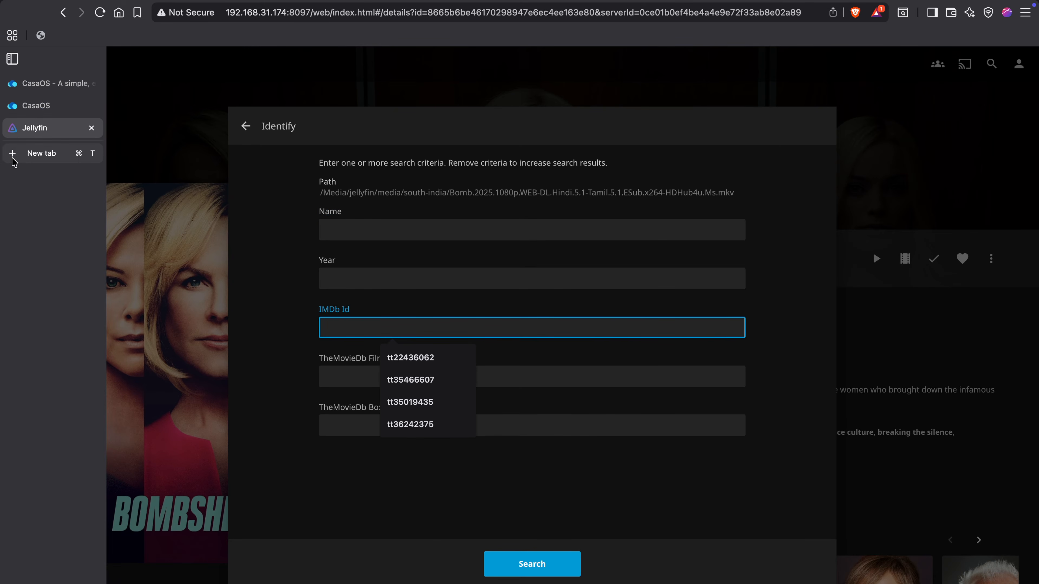
pyautogui.write('bomb')
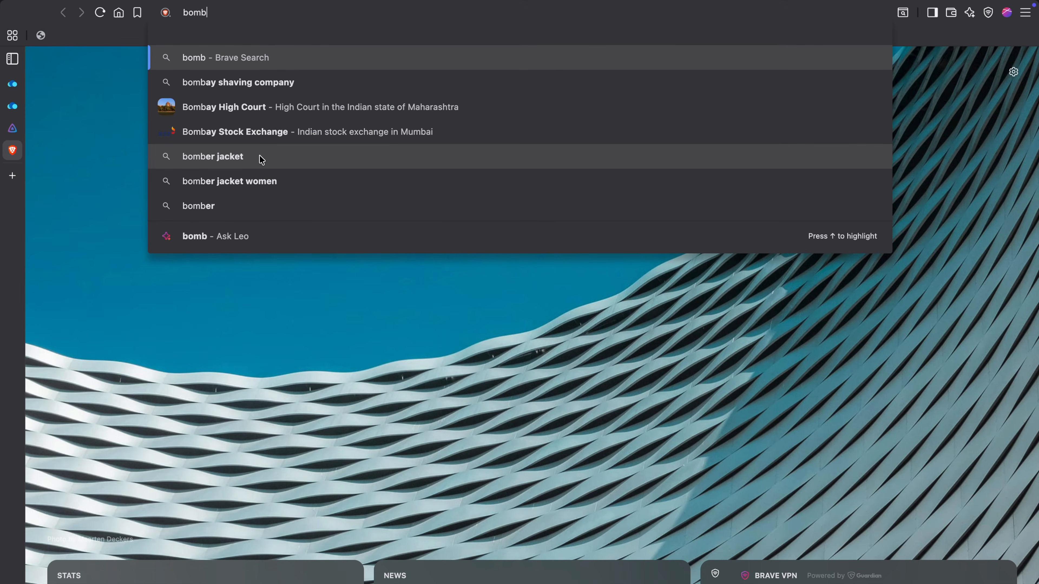
pyautogui.press('Return')
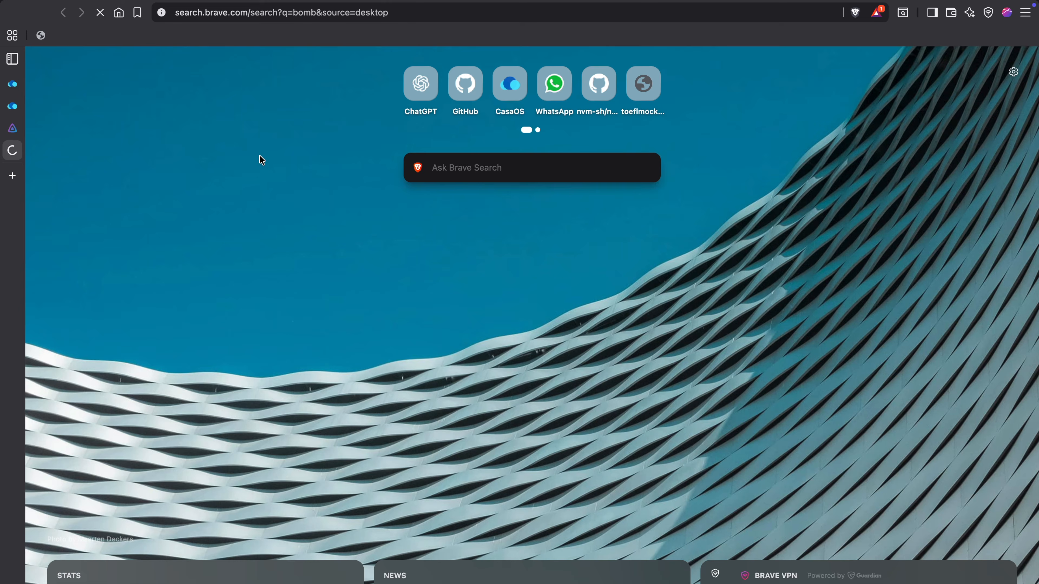
pyautogui.write('movies')
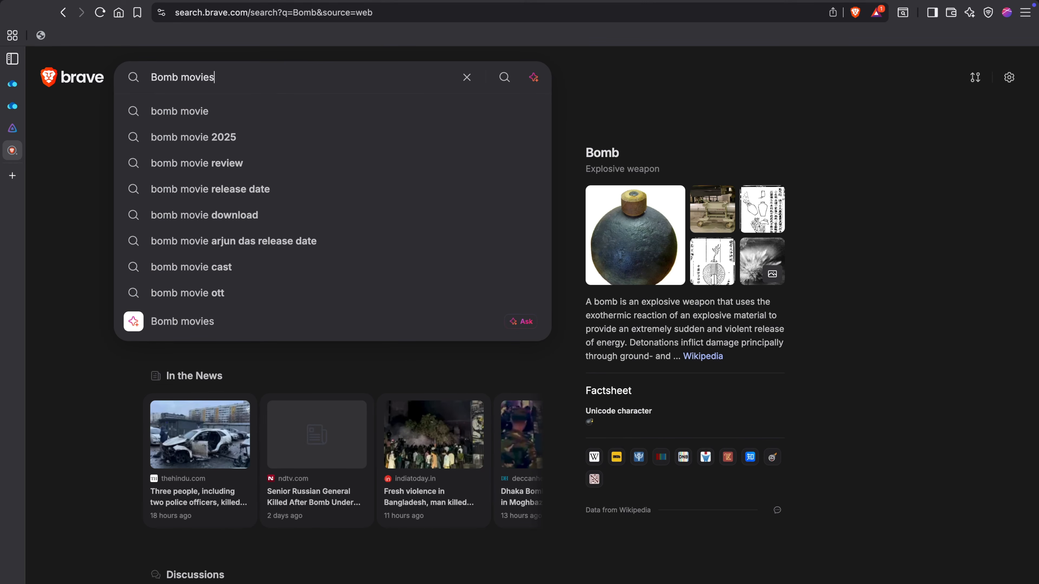
pyautogui.press('Return')
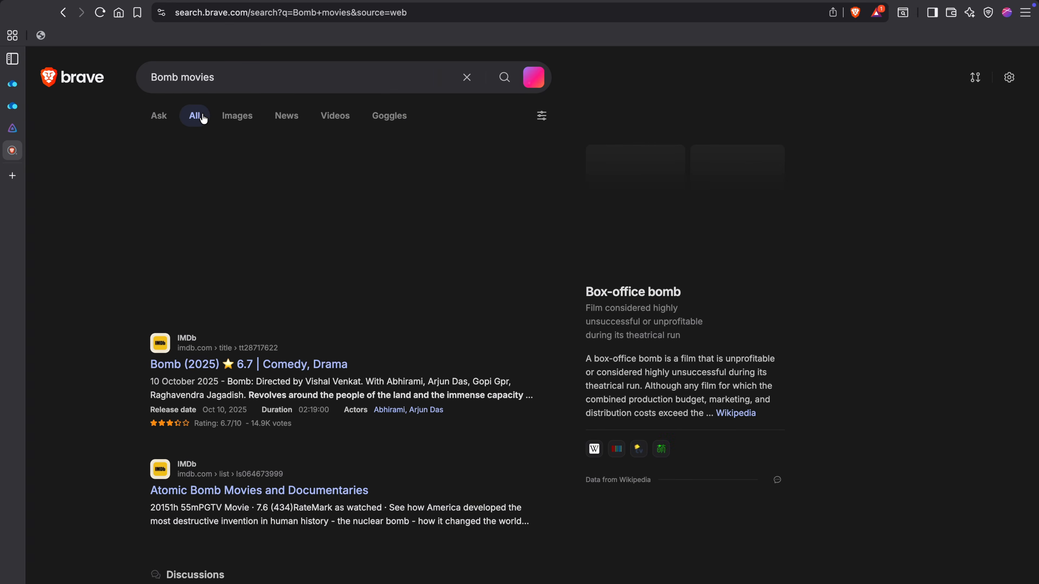
pyautogui.click(243, 363)
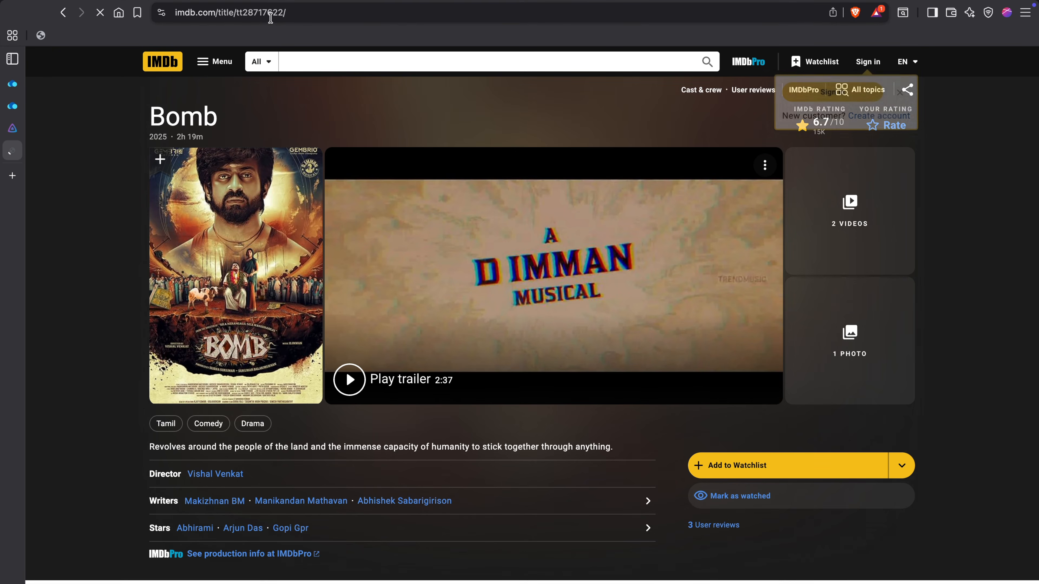
# Copy the IMDb ID tt28717622 into the Identify dialog's IMDb Id, search, and apply the TheMovieDb match.
pyautogui.click(260, 13)
pyautogui.doubleClick(259, 13)
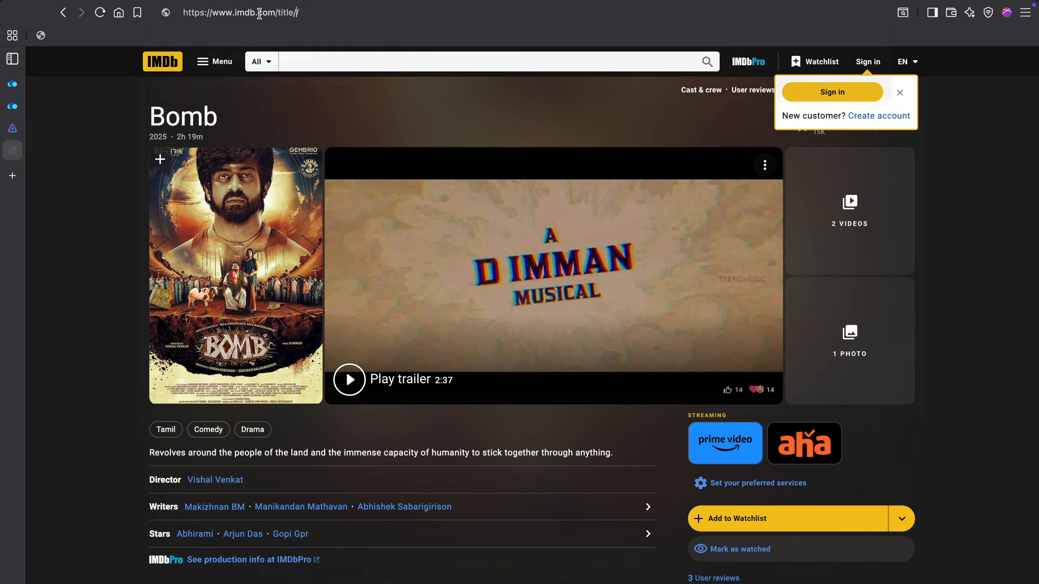
pyautogui.hotkey('ctrl', 'x')
pyautogui.click(12, 128)
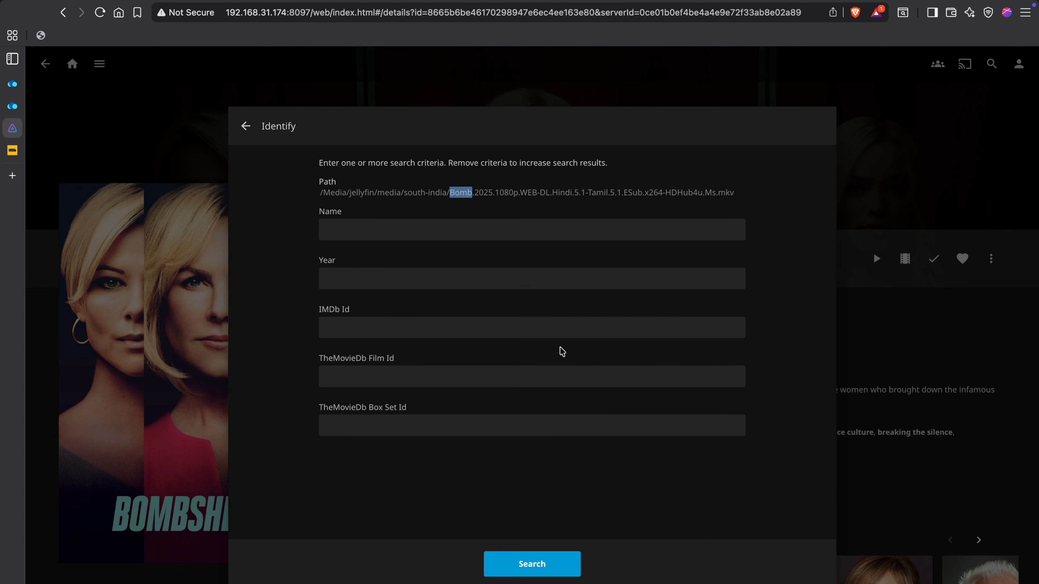
pyautogui.click(391, 327)
pyautogui.hotkey('ctrl', 'v')
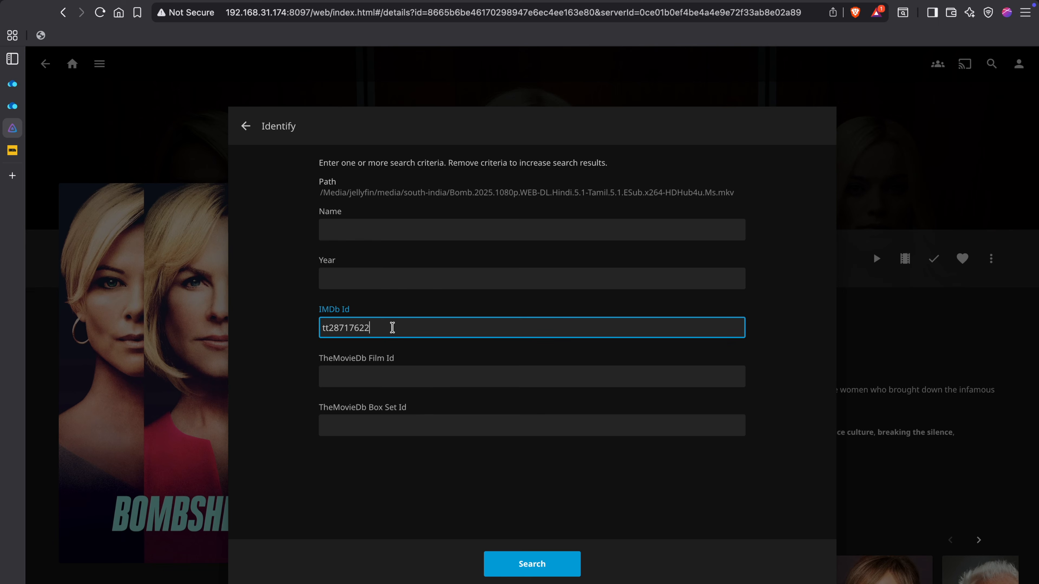
pyautogui.click(534, 568)
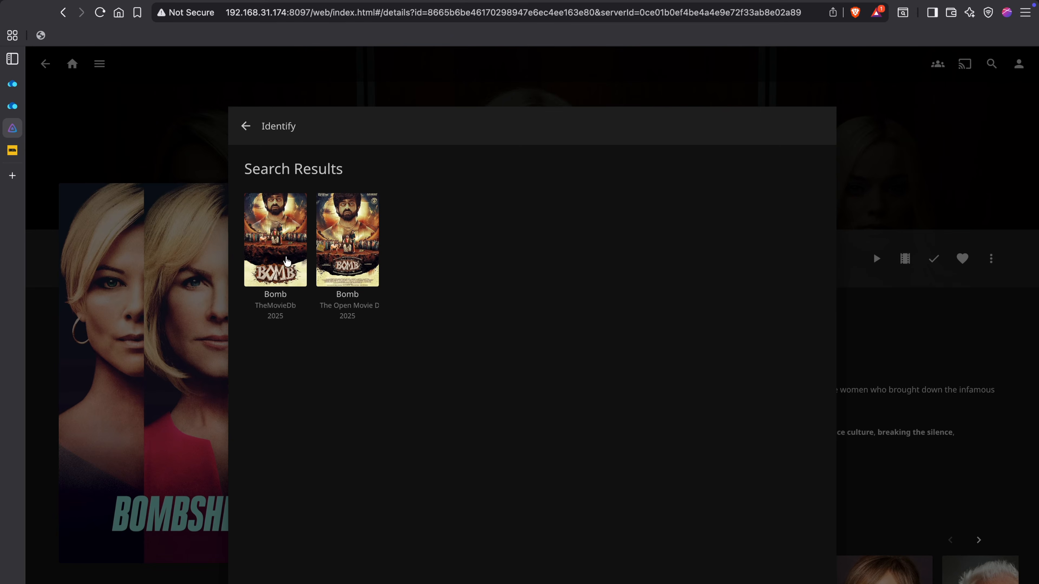
pyautogui.click(287, 262)
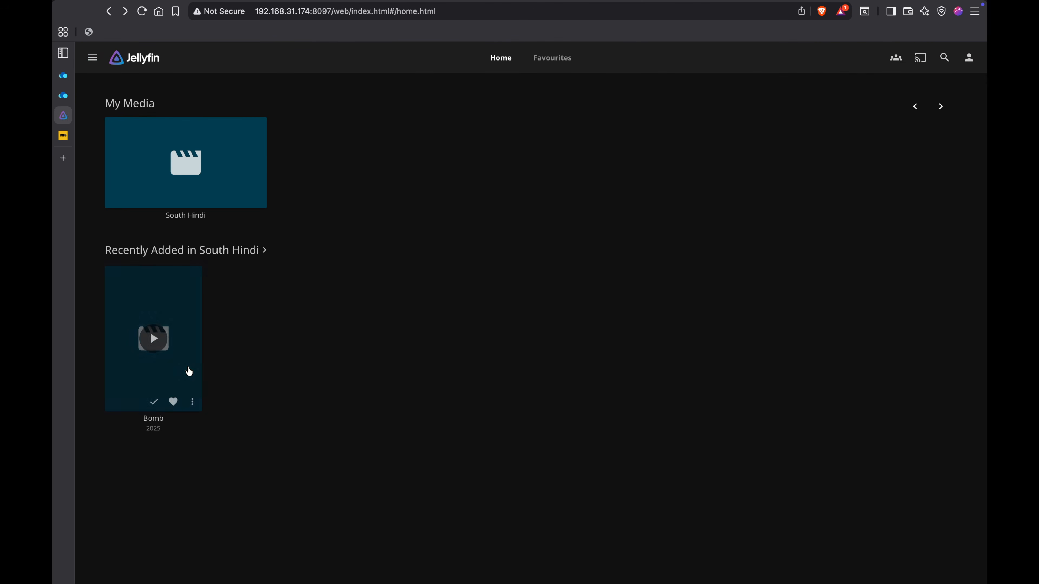
# Play Bomb and switch its audio track to Tamil.
pyautogui.click(160, 346)
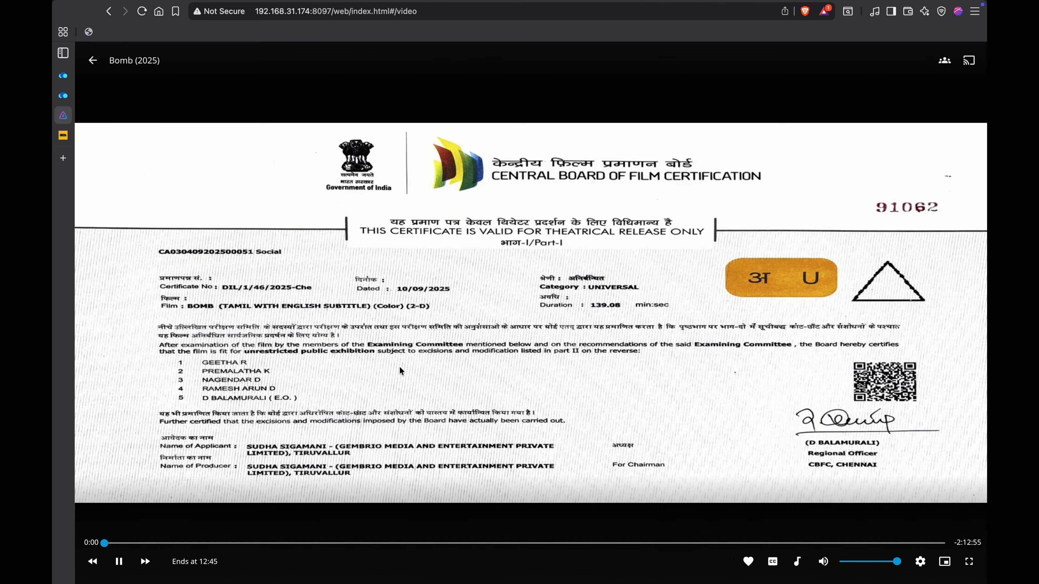
pyautogui.click(367, 543)
pyautogui.click(797, 561)
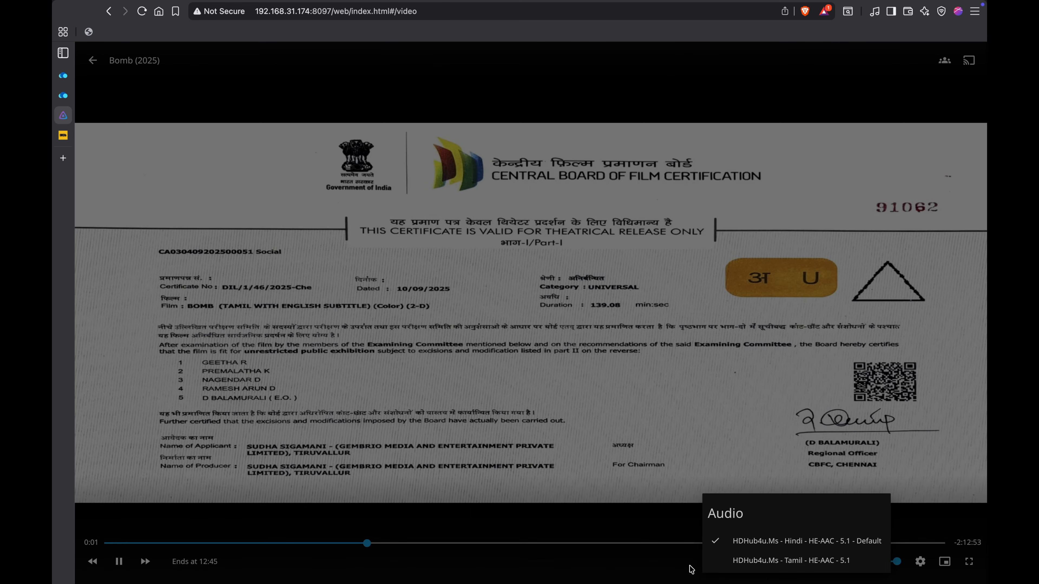
pyautogui.click(686, 569)
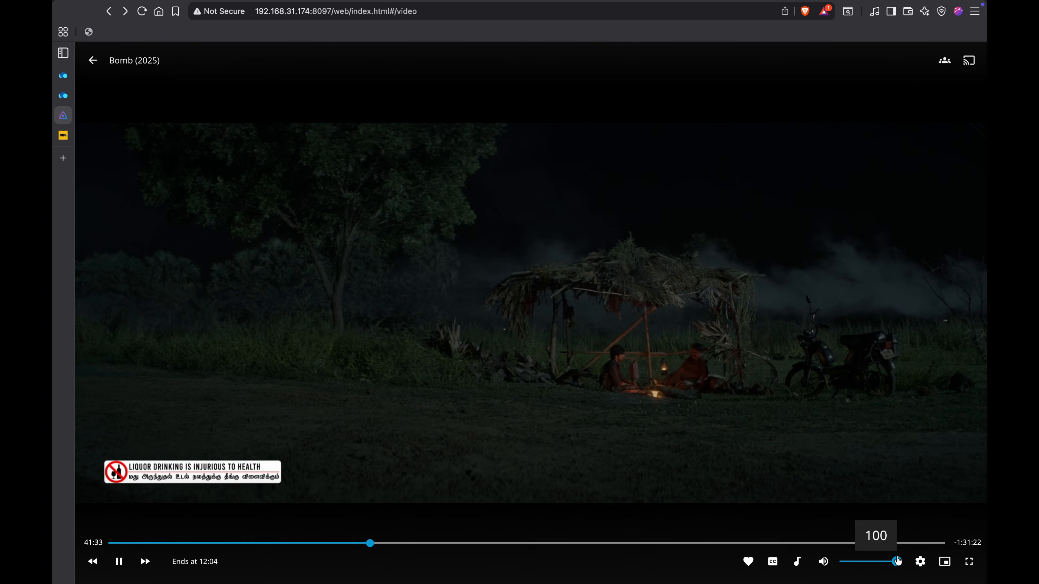
pyautogui.press('XF86AudioRaiseVolume')
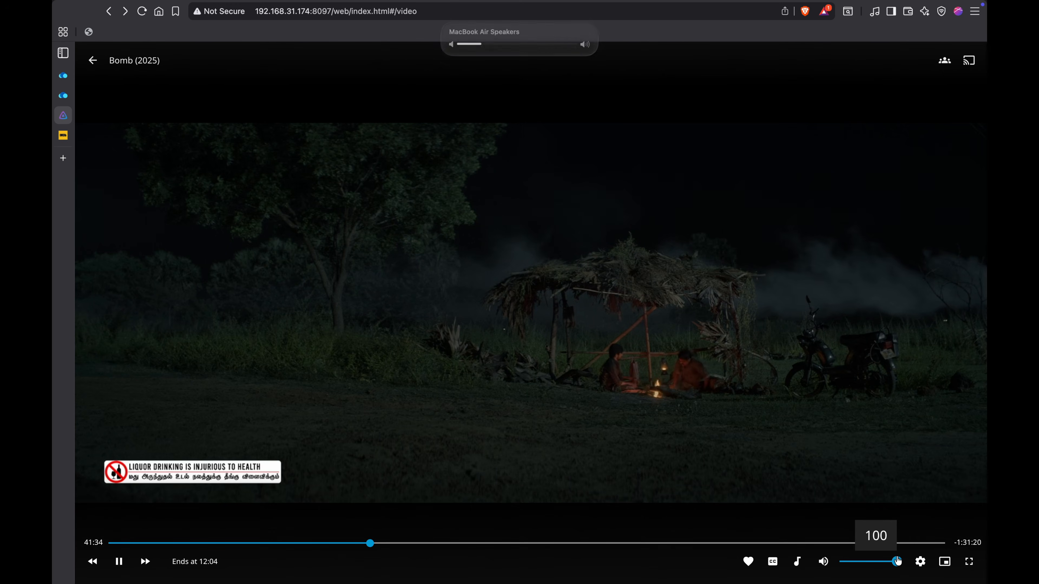
pyautogui.press('XF86AudioRaiseVolume')
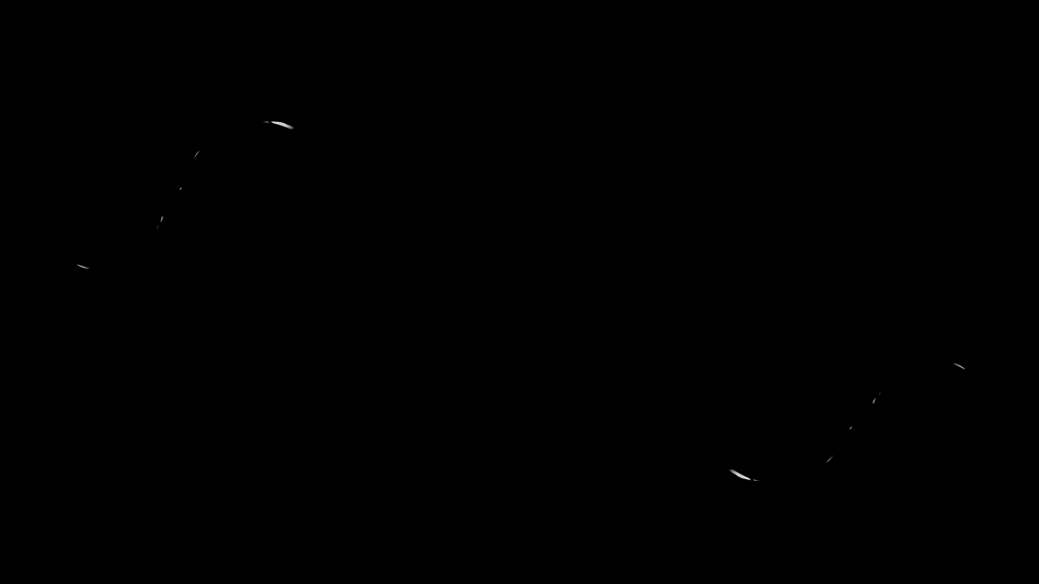